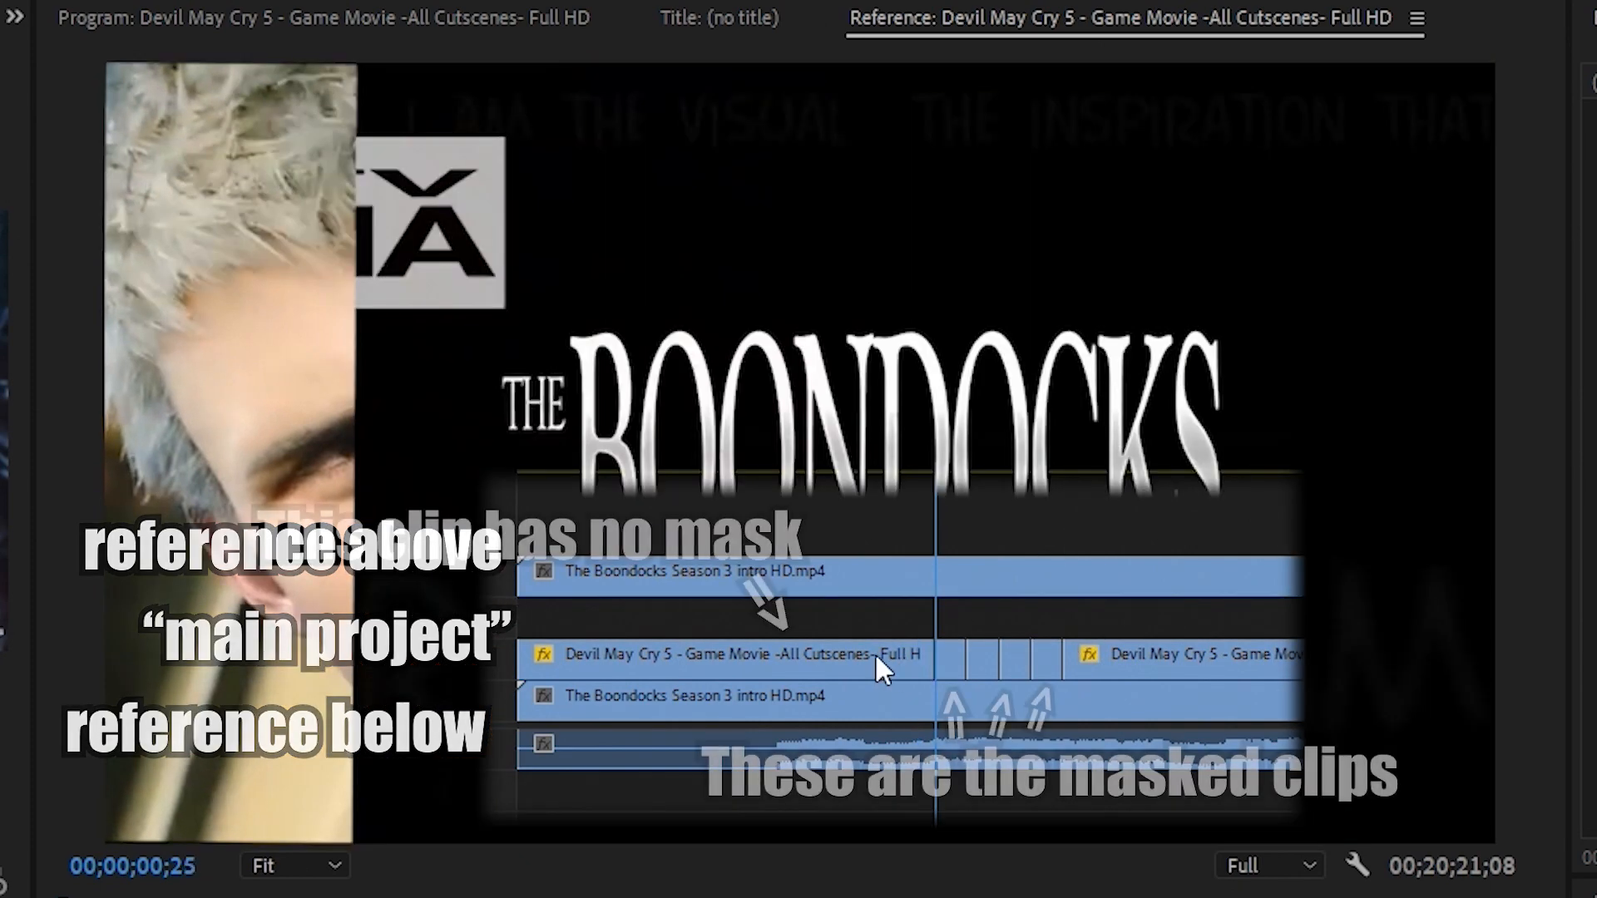
# Move the masked clip at 00;00;00;27 over the second vertical panel, at position 627, 537
pyautogui.click(875, 652)
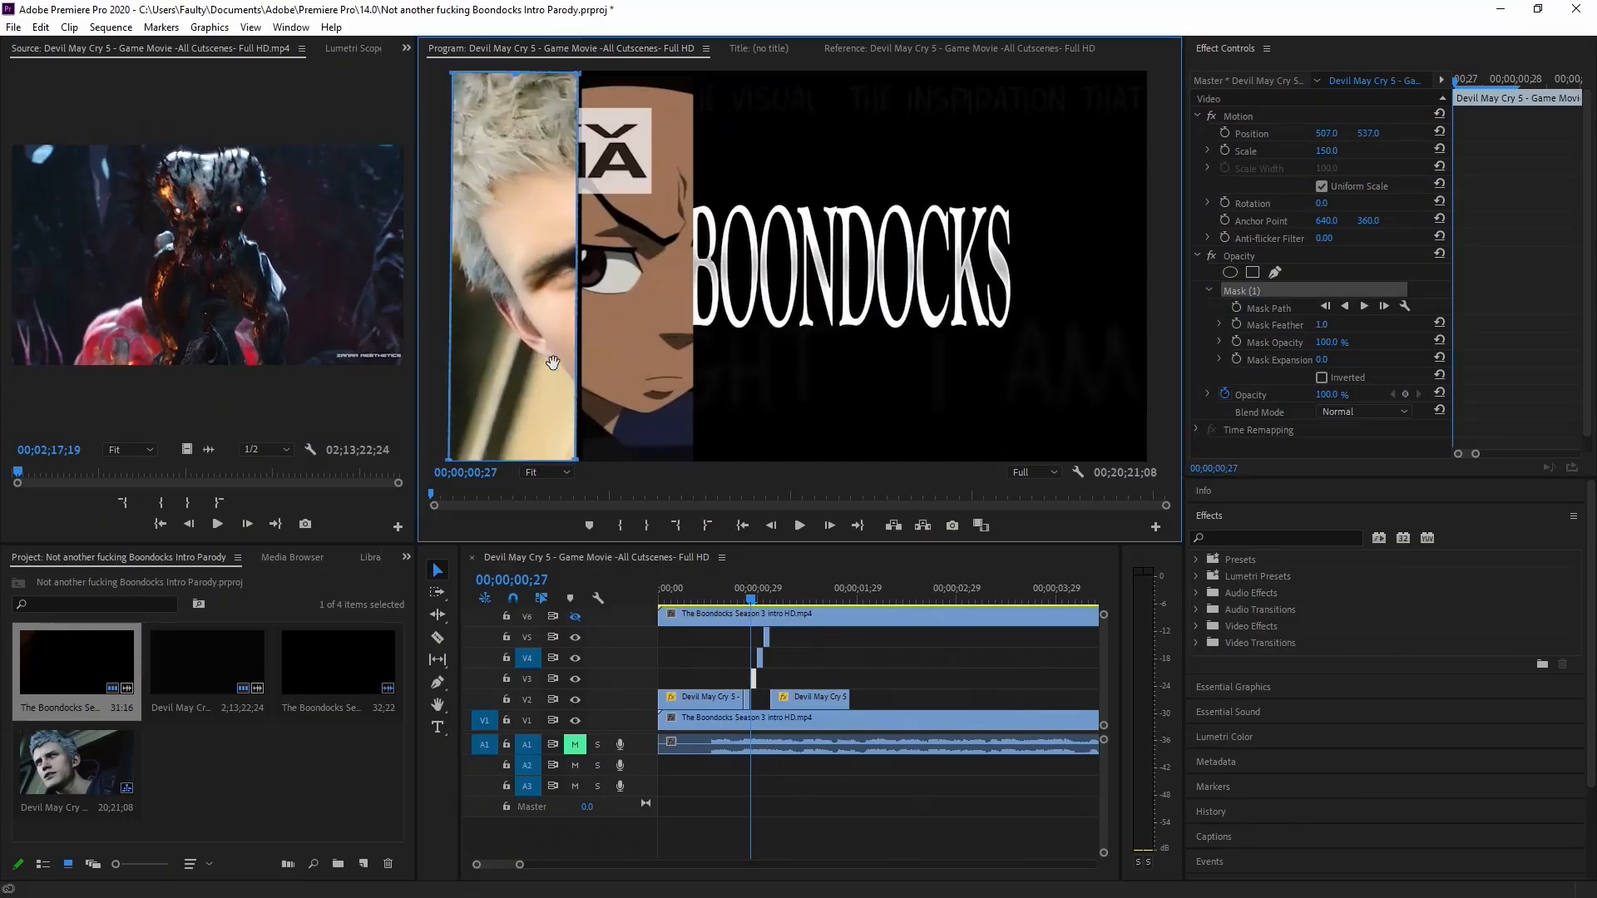
pyautogui.moveTo(552, 363); pyautogui.dragTo(673, 366)
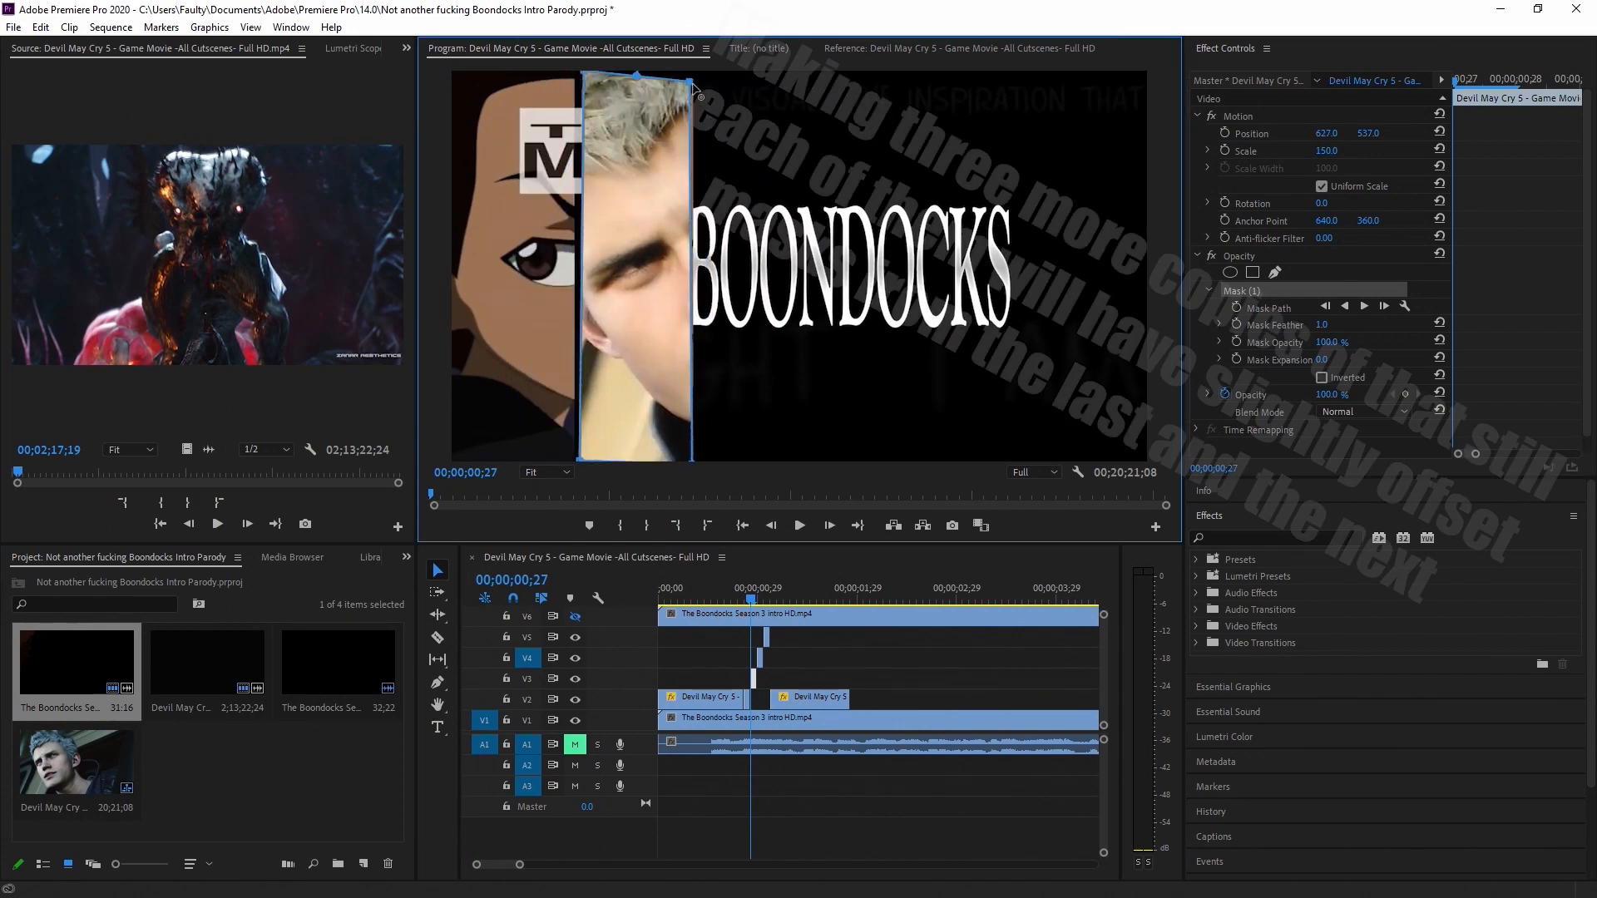
# Paste the mask onto the clip on V4, move its strip over the third panel and adjust the strip's upper corner
pyautogui.press('Right')
pyautogui.press('Right')
pyautogui.press('Right')
pyautogui.click(832, 677)
pyautogui.click(760, 658)
pyautogui.hotkey('ctrl', 'v')
pyautogui.moveTo(647, 275); pyautogui.dragTo(794, 275)
pyautogui.moveTo(830, 75); pyautogui.dragTo(822, 122)
# Refine the third panel's mask corners to match the reference and nudge the clip's position
pyautogui.click(546, 472)
pyautogui.click(543, 574)
pyautogui.moveTo(1166, 305); pyautogui.dragTo(1166, 185)
pyautogui.moveTo(581, 140); pyautogui.dragTo(580, 186)
pyautogui.moveTo(844, 248); pyautogui.dragTo(846, 187)
pyautogui.moveTo(1166, 185)
pyautogui.mouseDown()
pyautogui.moveTo(1174, 388)
pyautogui.moveTo(1170, 184)
pyautogui.mouseUp()
pyautogui.moveTo(1368, 133); pyautogui.dragTo(1403, 133)
pyautogui.moveTo(1327, 133); pyautogui.dragTo(1378, 133)
# Paste the mask onto the clip on V5, move its strip over the fourth panel and adjust its lower corner
pyautogui.click(754, 599)
pyautogui.click(753, 679)
pyautogui.click(959, 48)
pyautogui.click(763, 600)
pyautogui.moveTo(763, 601); pyautogui.dragTo(768, 601)
pyautogui.click(767, 638)
pyautogui.hotkey('ctrl', 'v')
pyautogui.click(562, 49)
pyautogui.click(1265, 291)
pyautogui.moveTo(543, 250); pyautogui.dragTo(916, 250)
pyautogui.moveTo(961, 460); pyautogui.dragTo(938, 460)
# Fine-tune the fourth panel's mask edge against the frame and set the clip's position to 867, 524
pyautogui.click(547, 472)
pyautogui.click(542, 574)
pyautogui.moveTo(1368, 133); pyautogui.dragTo(1358, 133)
pyautogui.moveTo(1113, 369); pyautogui.dragTo(1117, 369)
pyautogui.click(547, 473)
pyautogui.click(545, 490)
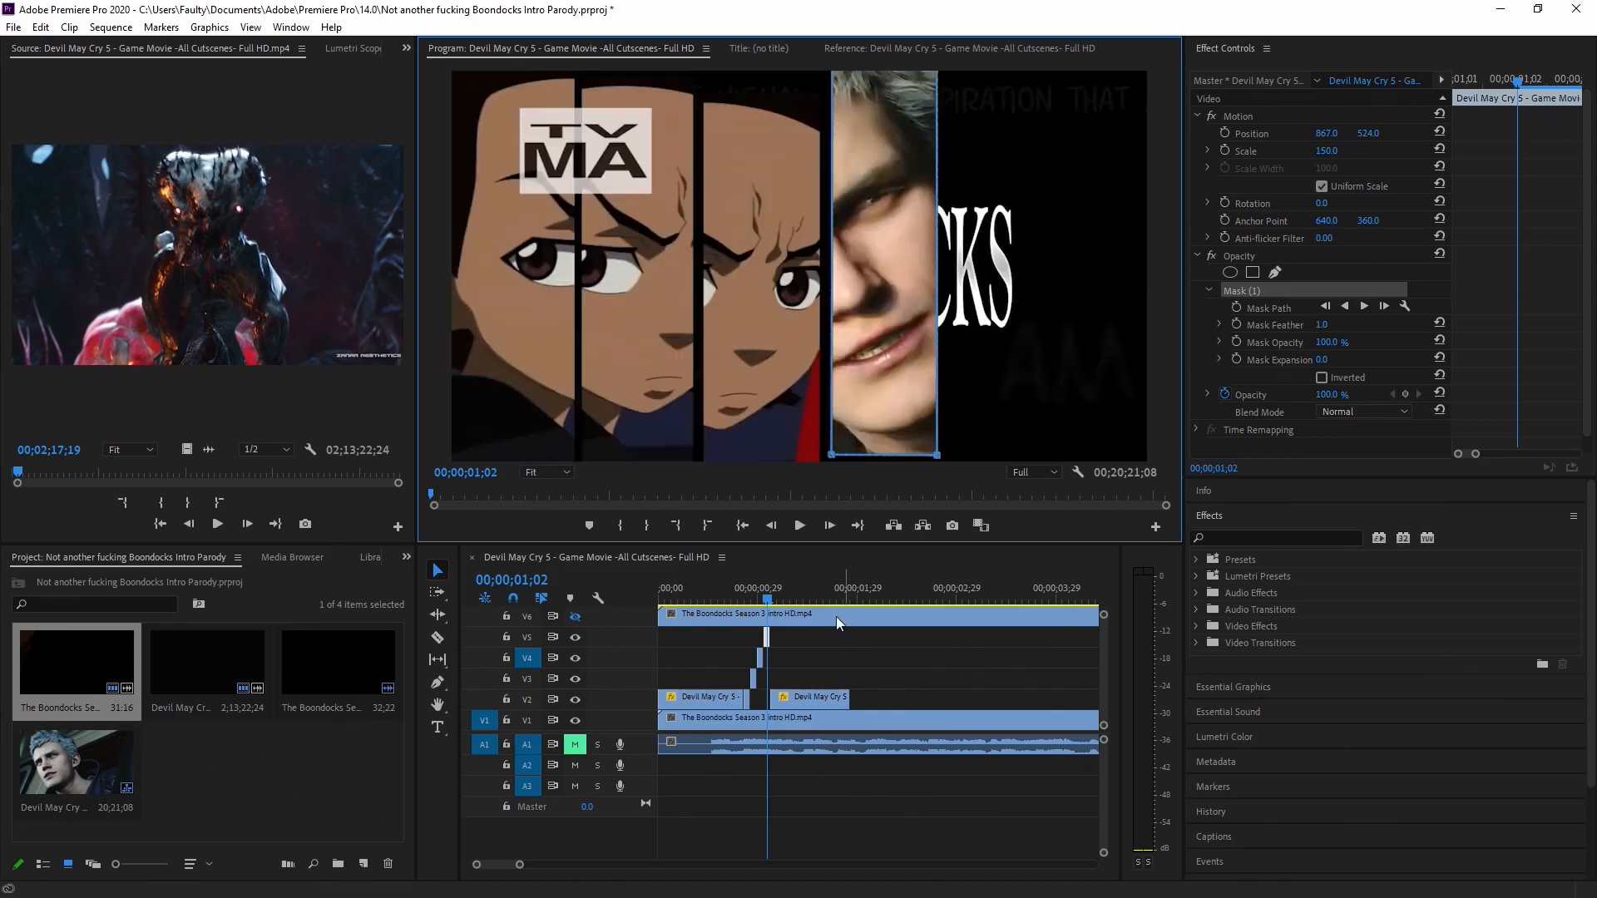
# Extend the masked clips on V2 to V5 so they end at 00;00;01;05, 01;07, 01;09 and 01;11 respectively
pyautogui.moveTo(748, 699); pyautogui.dragTo(770, 699)
pyautogui.moveTo(755, 679); pyautogui.dragTo(766, 678)
pyautogui.moveTo(519, 868); pyautogui.dragTo(491, 868)
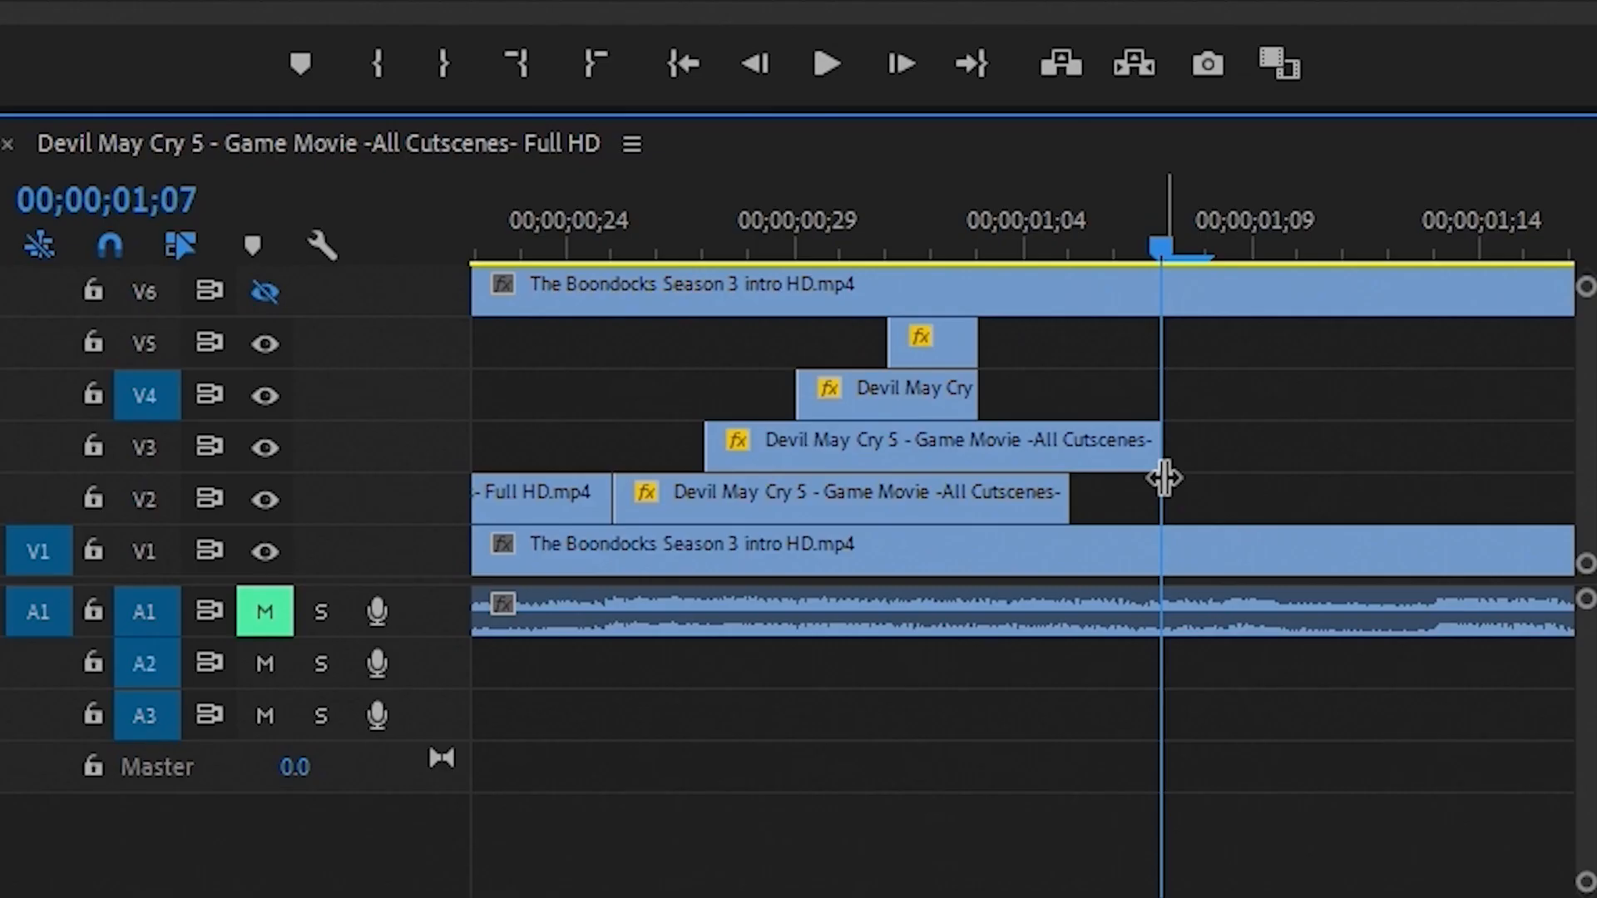
pyautogui.press('Right')
pyautogui.press('Right')
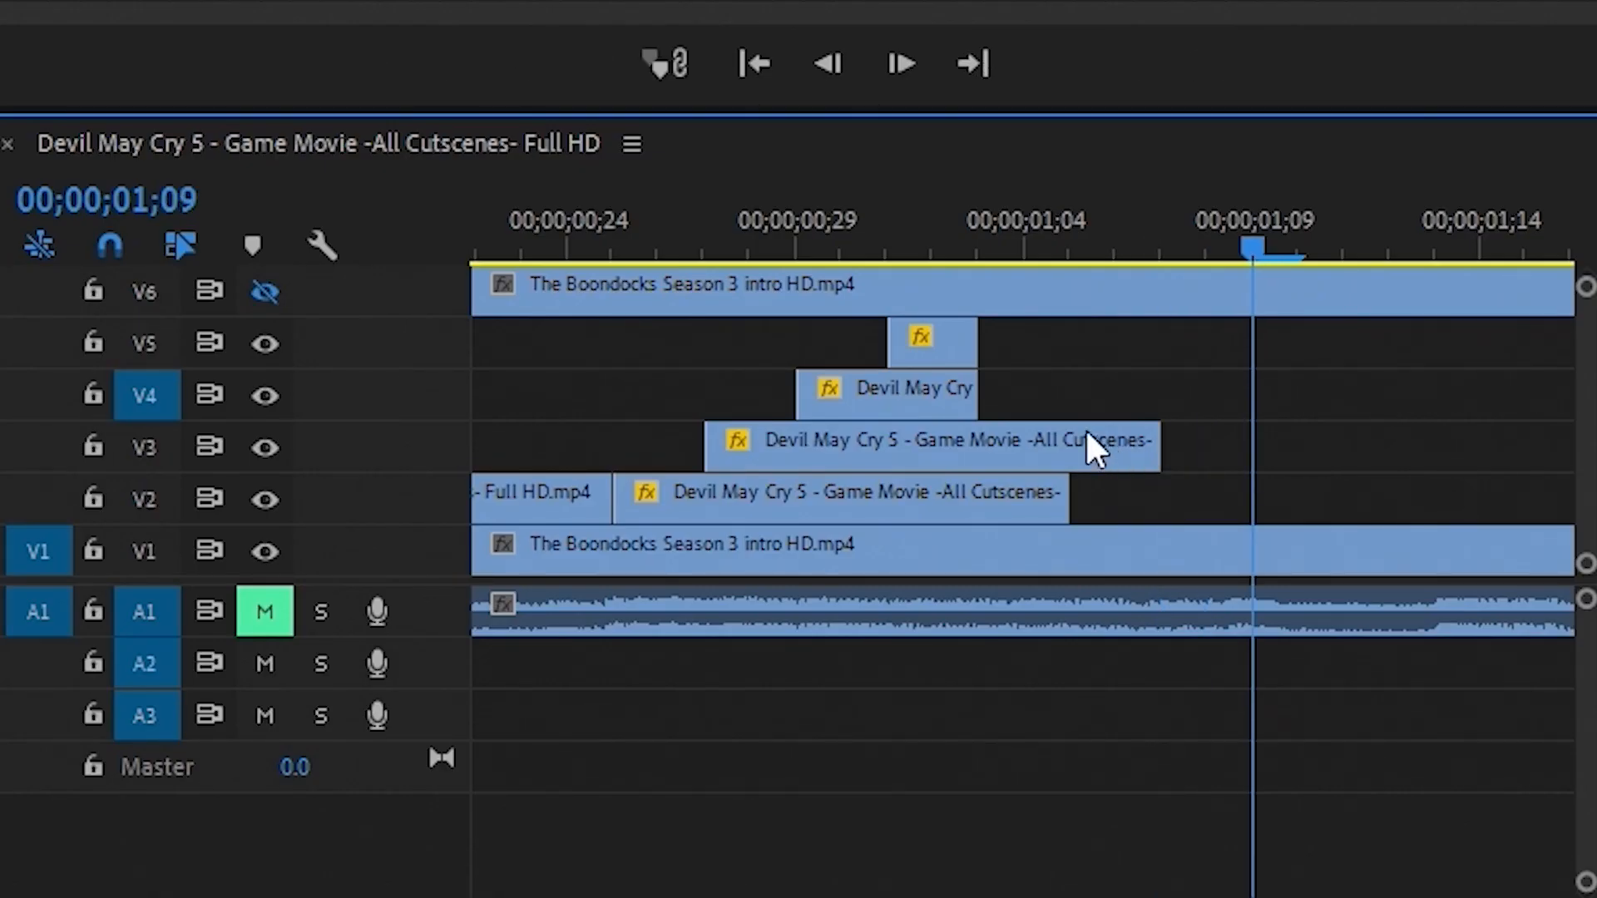
pyautogui.moveTo(965, 389); pyautogui.dragTo(1247, 437)
pyautogui.press('Right')
pyautogui.moveTo(986, 337); pyautogui.dragTo(1344, 389)
# Step and play through the staggered panel transition, comparing the masked clips with the reference footage
pyautogui.press('Right')
pyautogui.press('Left')
pyautogui.press('Left')
pyautogui.press('Left')
pyautogui.press('Left')
pyautogui.press('Left')
pyautogui.press('Left')
pyautogui.press('Left')
pyautogui.press('Left')
pyautogui.press('Left')
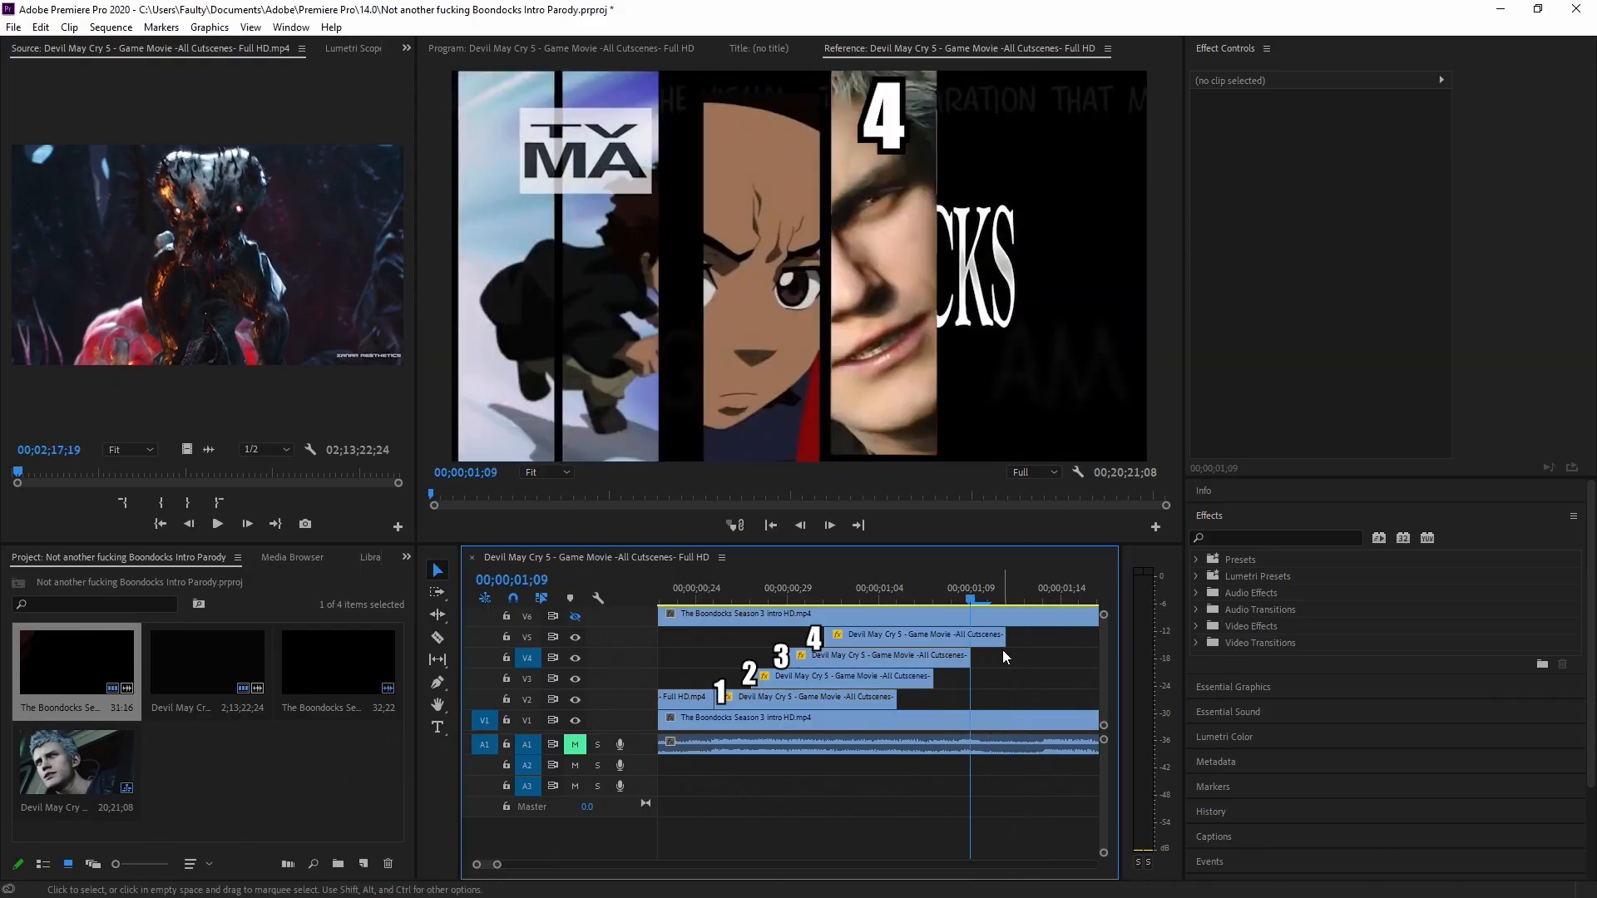
pyautogui.moveTo(713, 596); pyautogui.dragTo(663, 596)
pyautogui.press('space')
pyautogui.press('space')
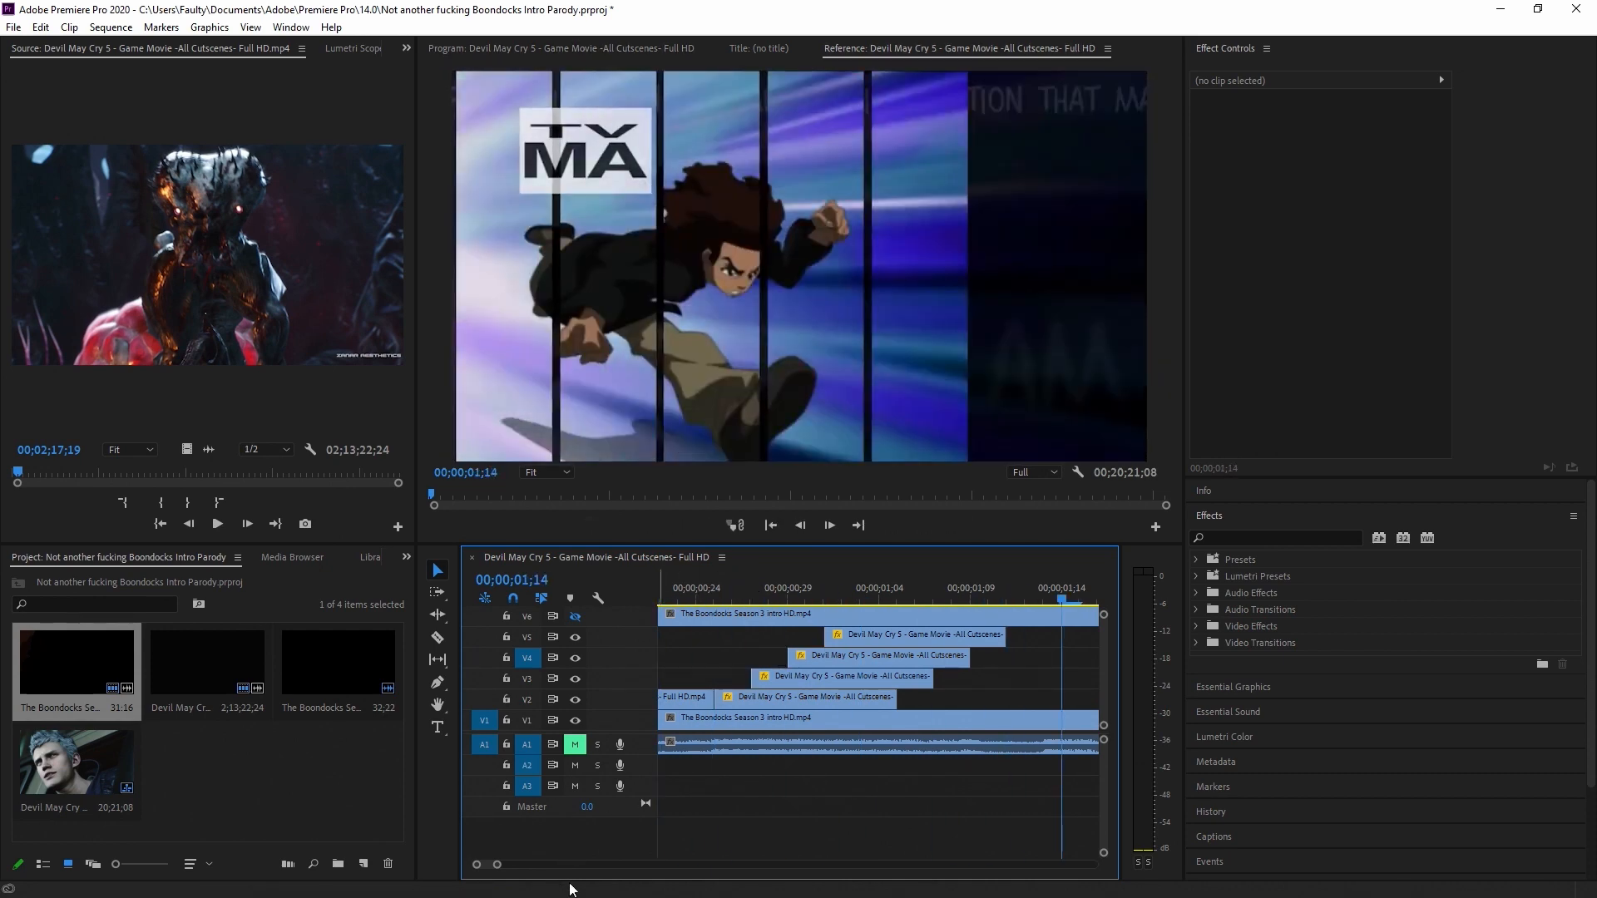
pyautogui.scroll(-3, 499, 866)
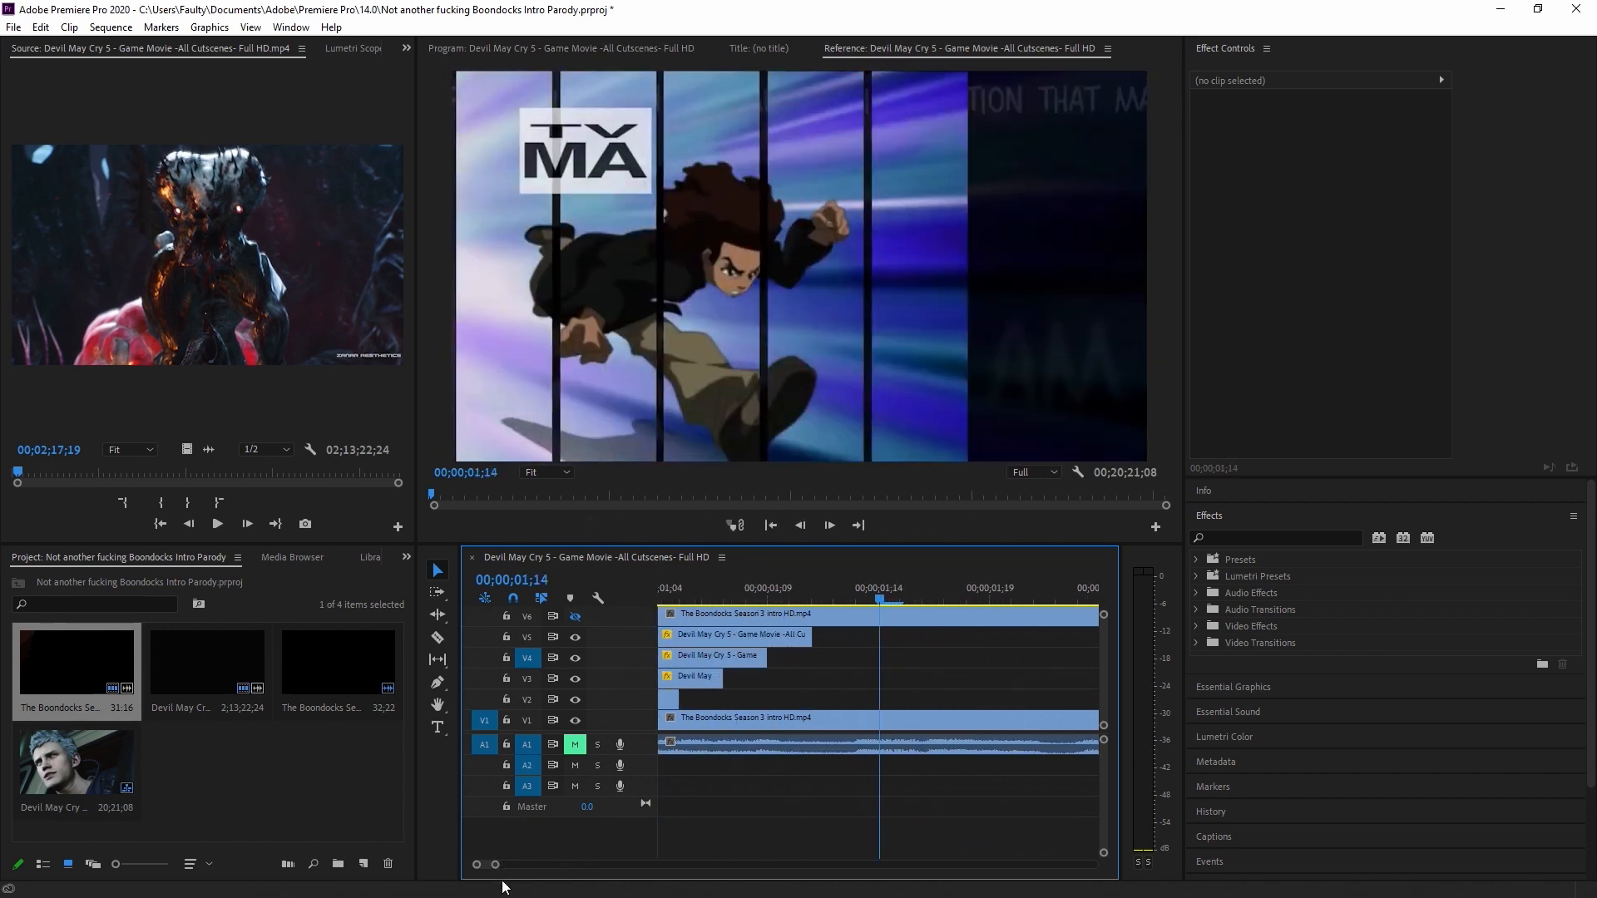
pyautogui.moveTo(495, 866); pyautogui.dragTo(510, 866)
pyautogui.click(718, 587)
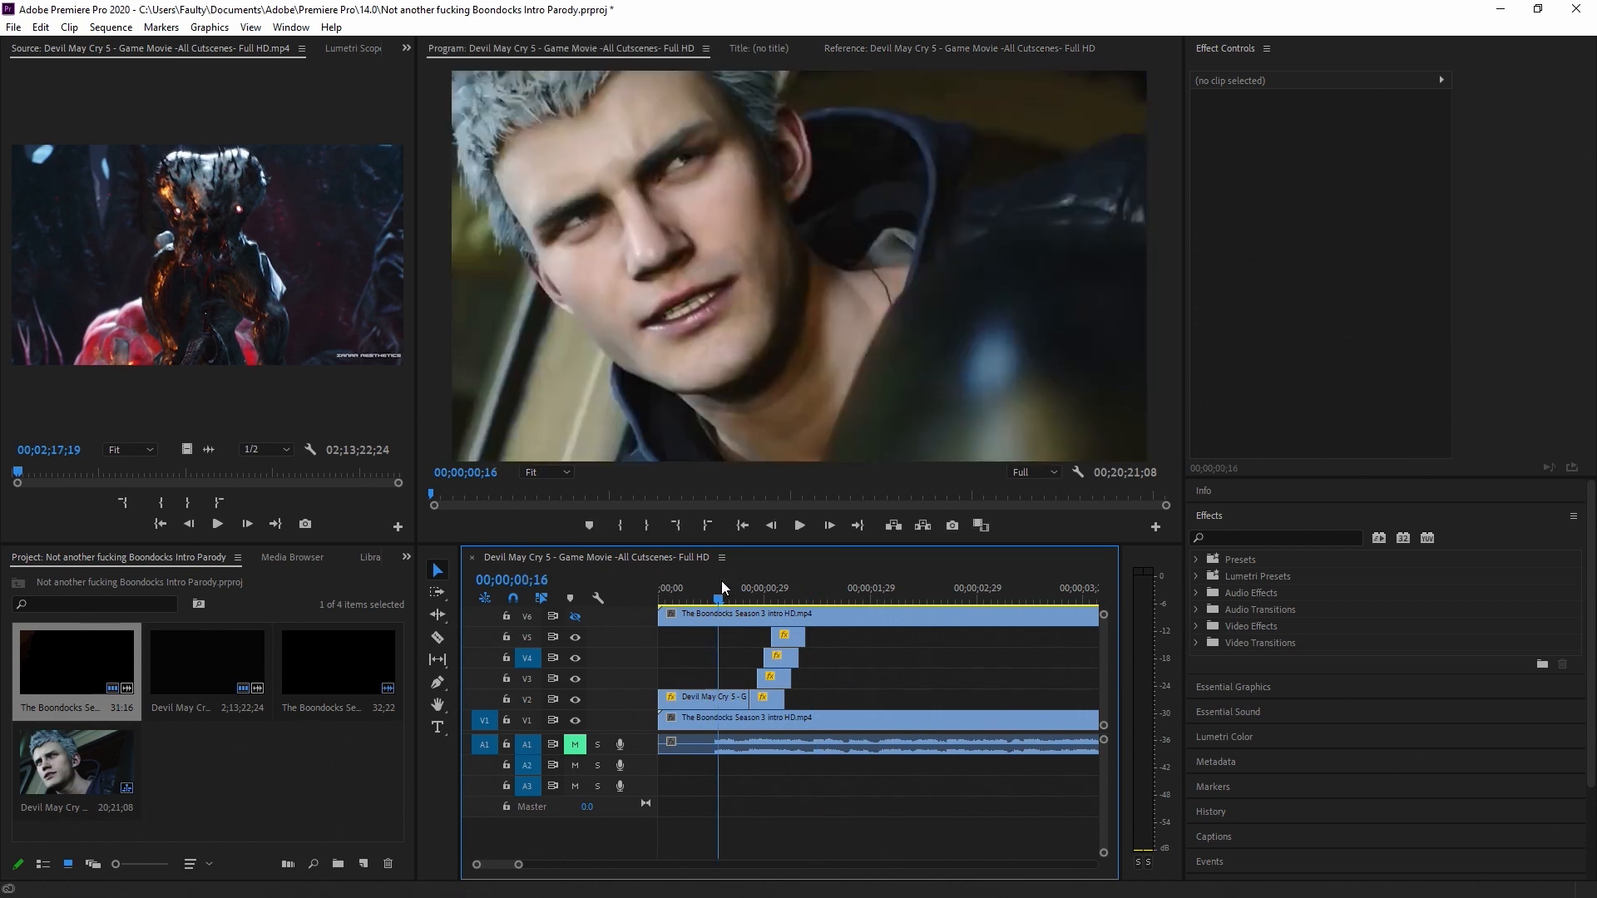
pyautogui.press('space')
pyautogui.press('space')
# Reshape the rectangular mask of the new V2 clip at 00;00;01;05 into a full-height strip over the first panel, with feather 0
pyautogui.moveTo(739, 591); pyautogui.dragTo(792, 609)
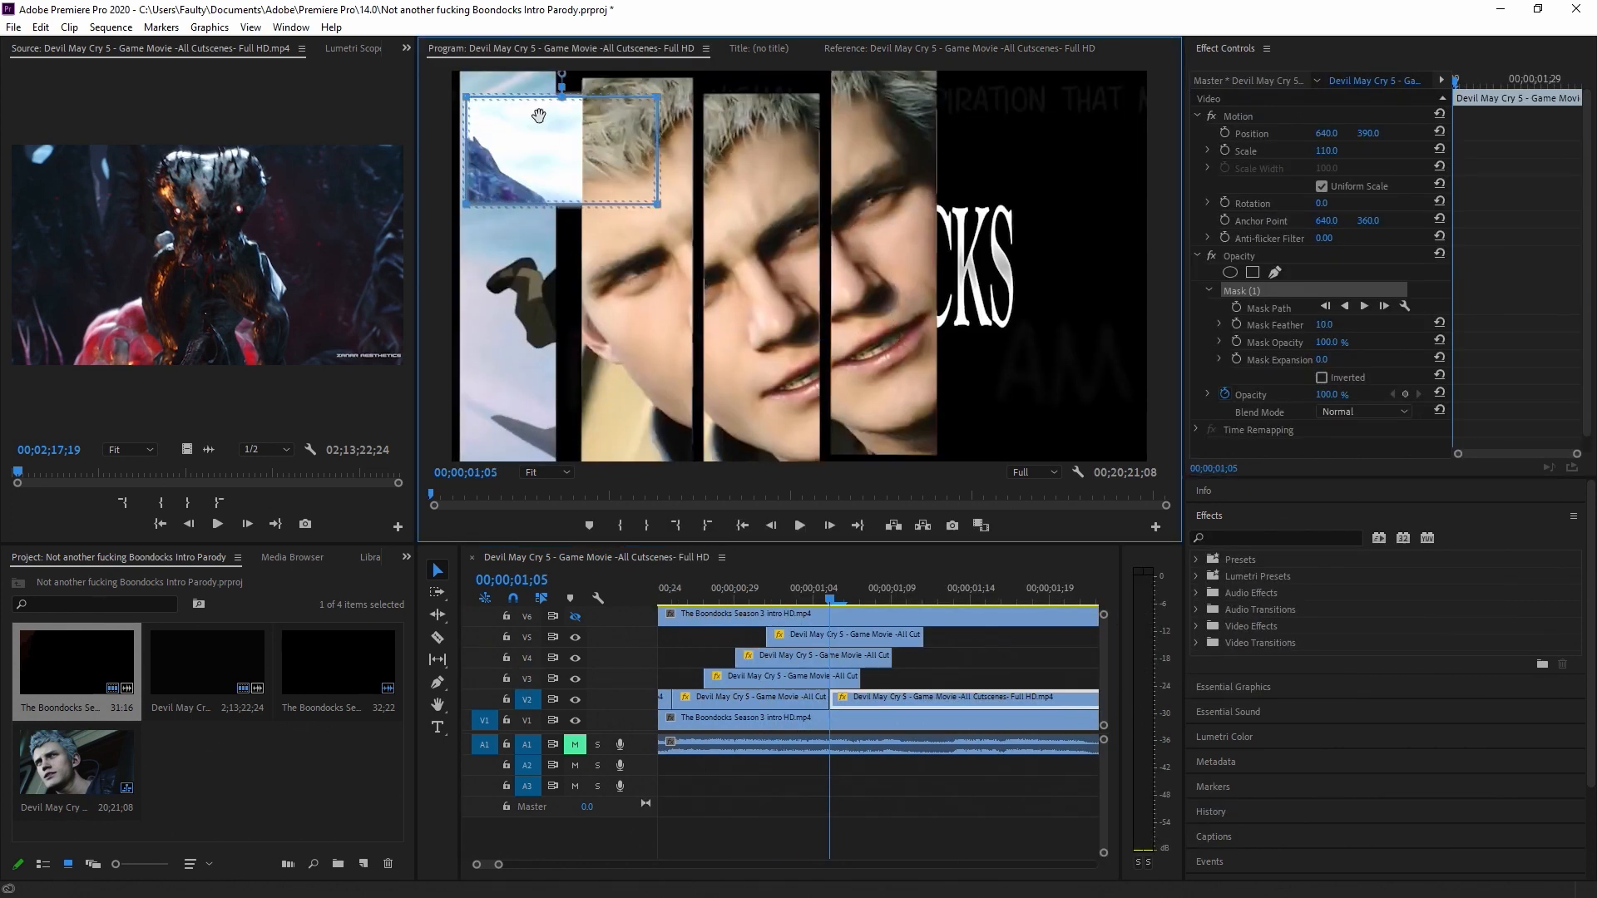
pyautogui.moveTo(466, 204); pyautogui.dragTo(463, 489)
pyautogui.moveTo(657, 98); pyautogui.dragTo(557, 72)
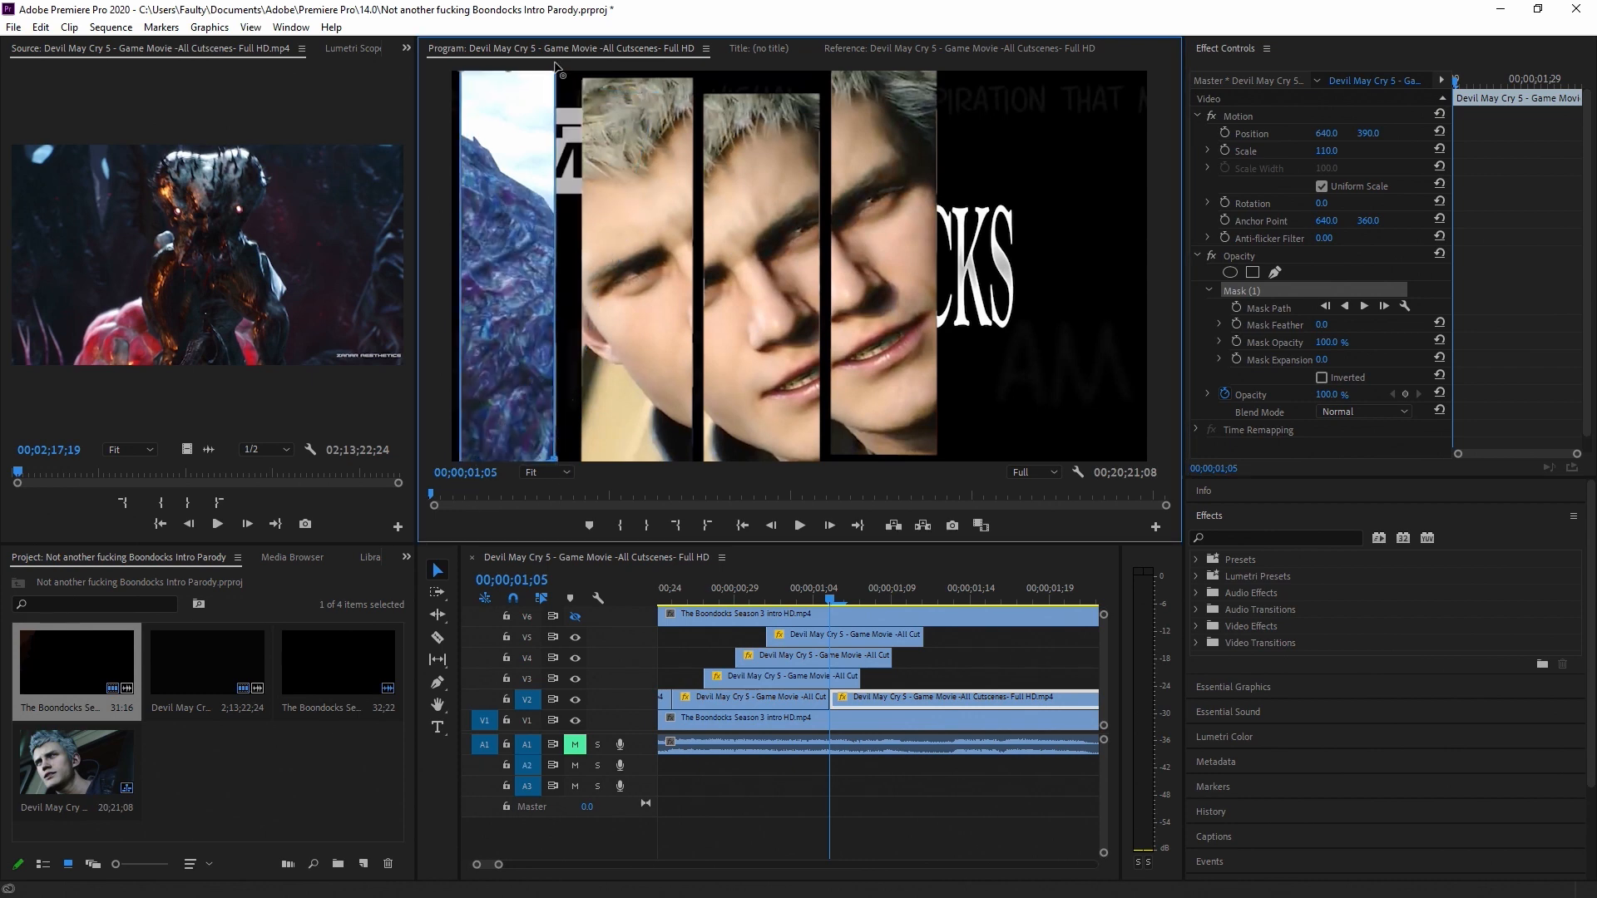
pyautogui.click(903, 678)
pyautogui.press('Right')
pyautogui.press('Right')
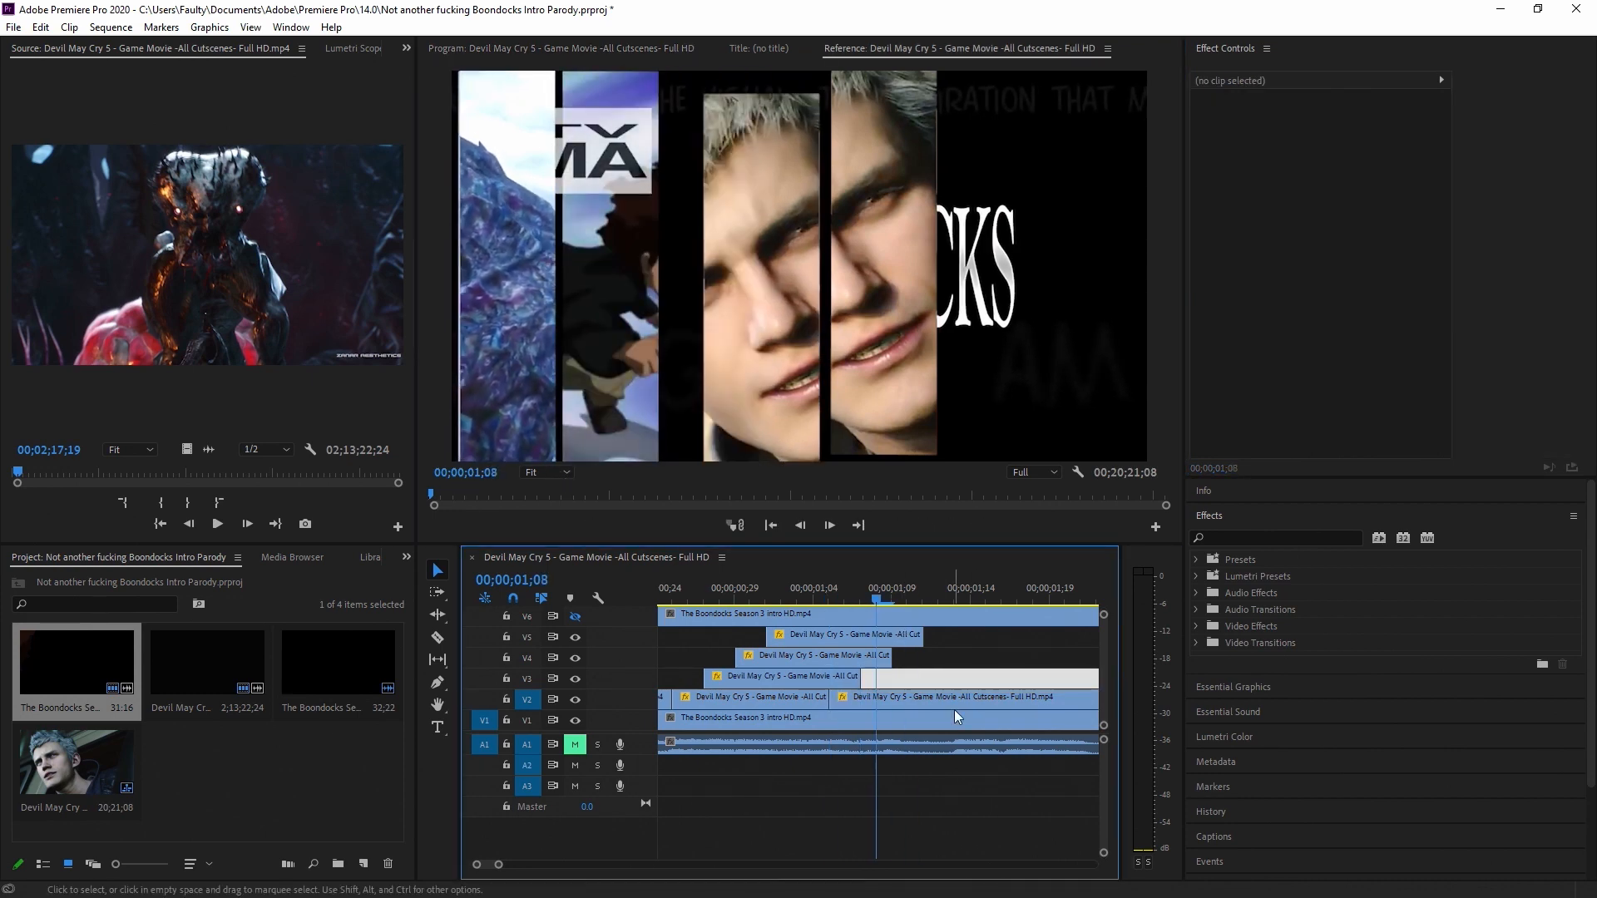
pyautogui.press('Right')
pyautogui.press('Right')
pyautogui.press('Right')
pyautogui.click(949, 702)
pyautogui.moveTo(1326, 133); pyautogui.dragTo(1251, 133)
pyautogui.hotkey('ctrl', 'z')
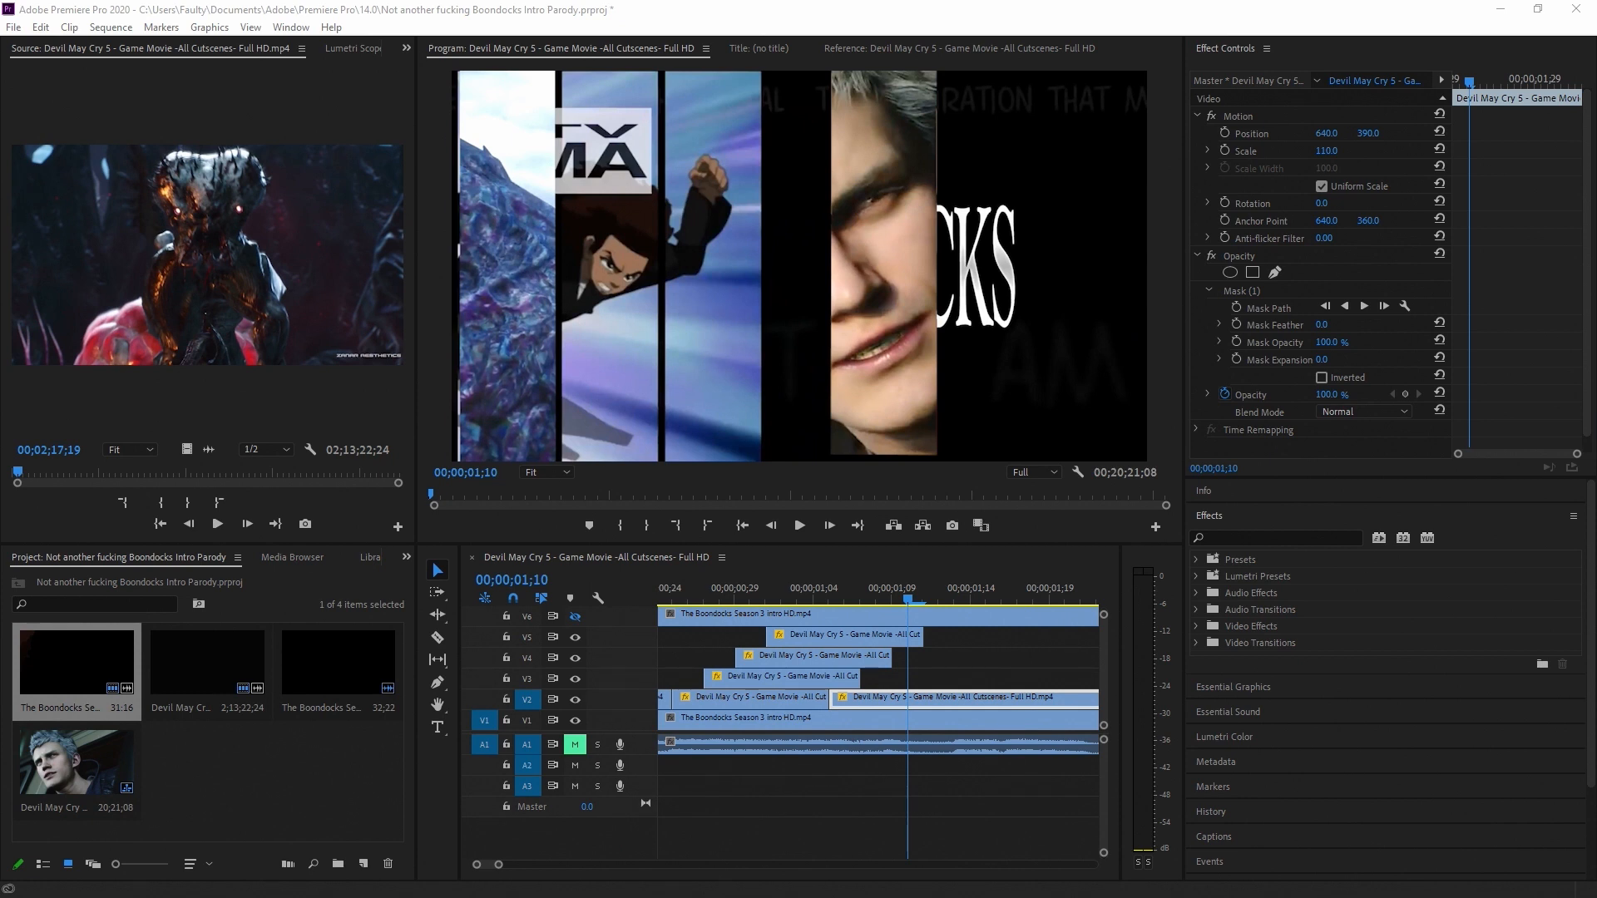
# At 00;00;01;15, duplicate the first strip mask on the V2 clip and align the mask edges with the first two panels
pyautogui.press('Left')
pyautogui.press('Left')
pyautogui.press('Left')
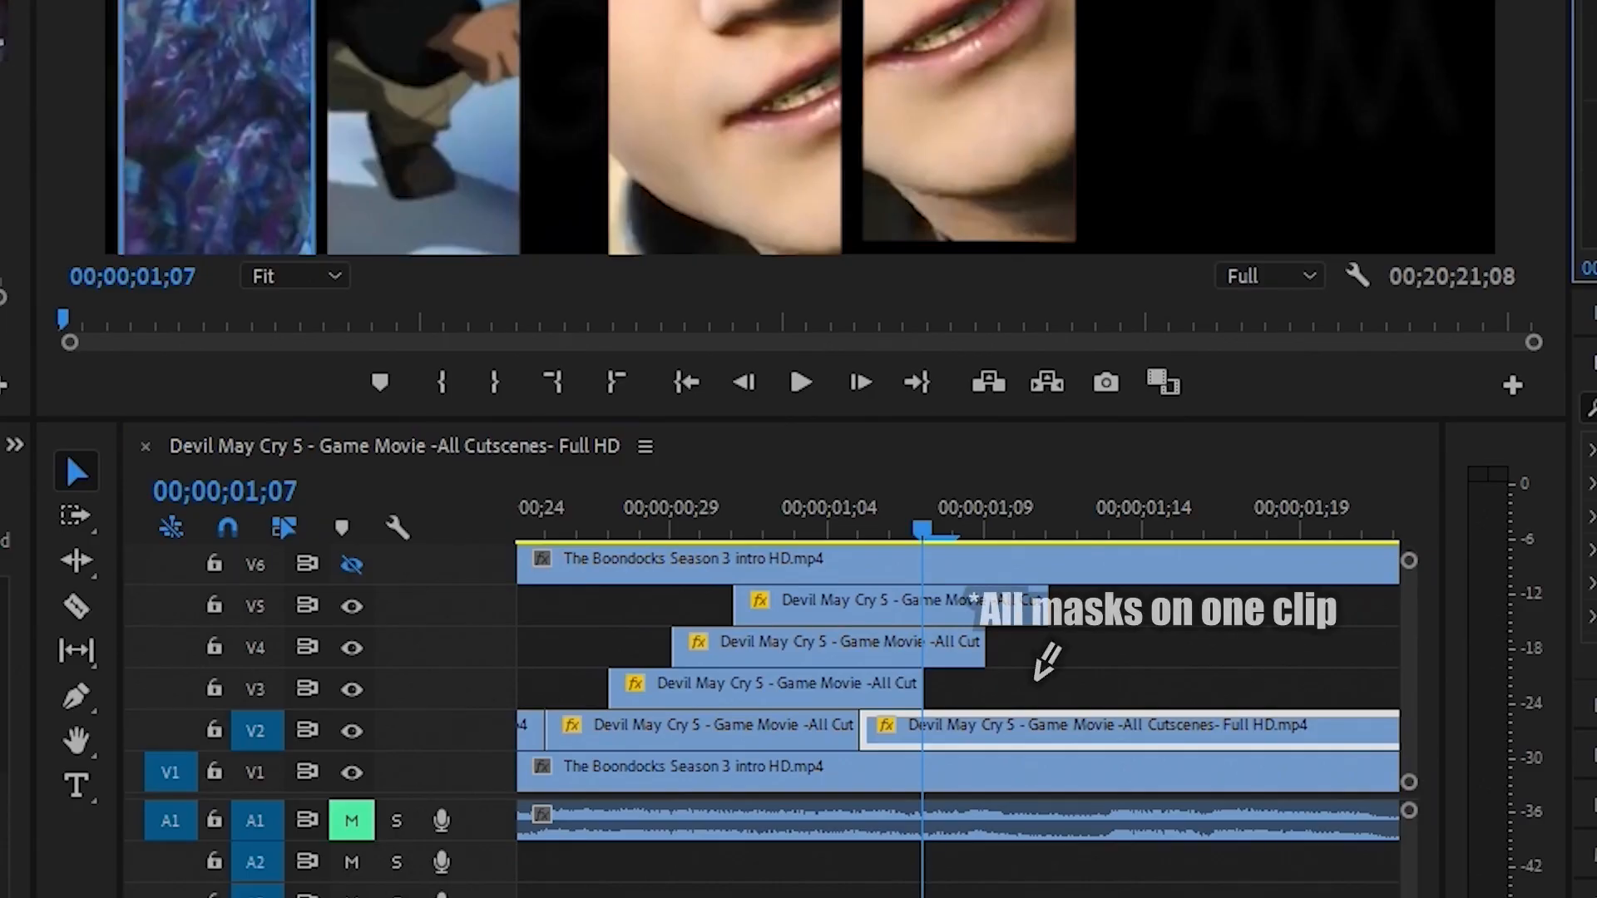
pyautogui.click(1100, 662)
pyautogui.moveTo(927, 531); pyautogui.dragTo(1191, 533)
pyautogui.click(1256, 293)
pyautogui.click(1253, 398)
pyautogui.click(537, 300)
pyautogui.moveTo(537, 301); pyautogui.dragTo(534, 300)
pyautogui.moveTo(594, 320); pyautogui.dragTo(592, 320)
pyautogui.click(541, 366)
# Paste more copies of the strip mask onto the same V2 clip and place them over the remaining panels up to the sixth
pyautogui.click(1262, 287)
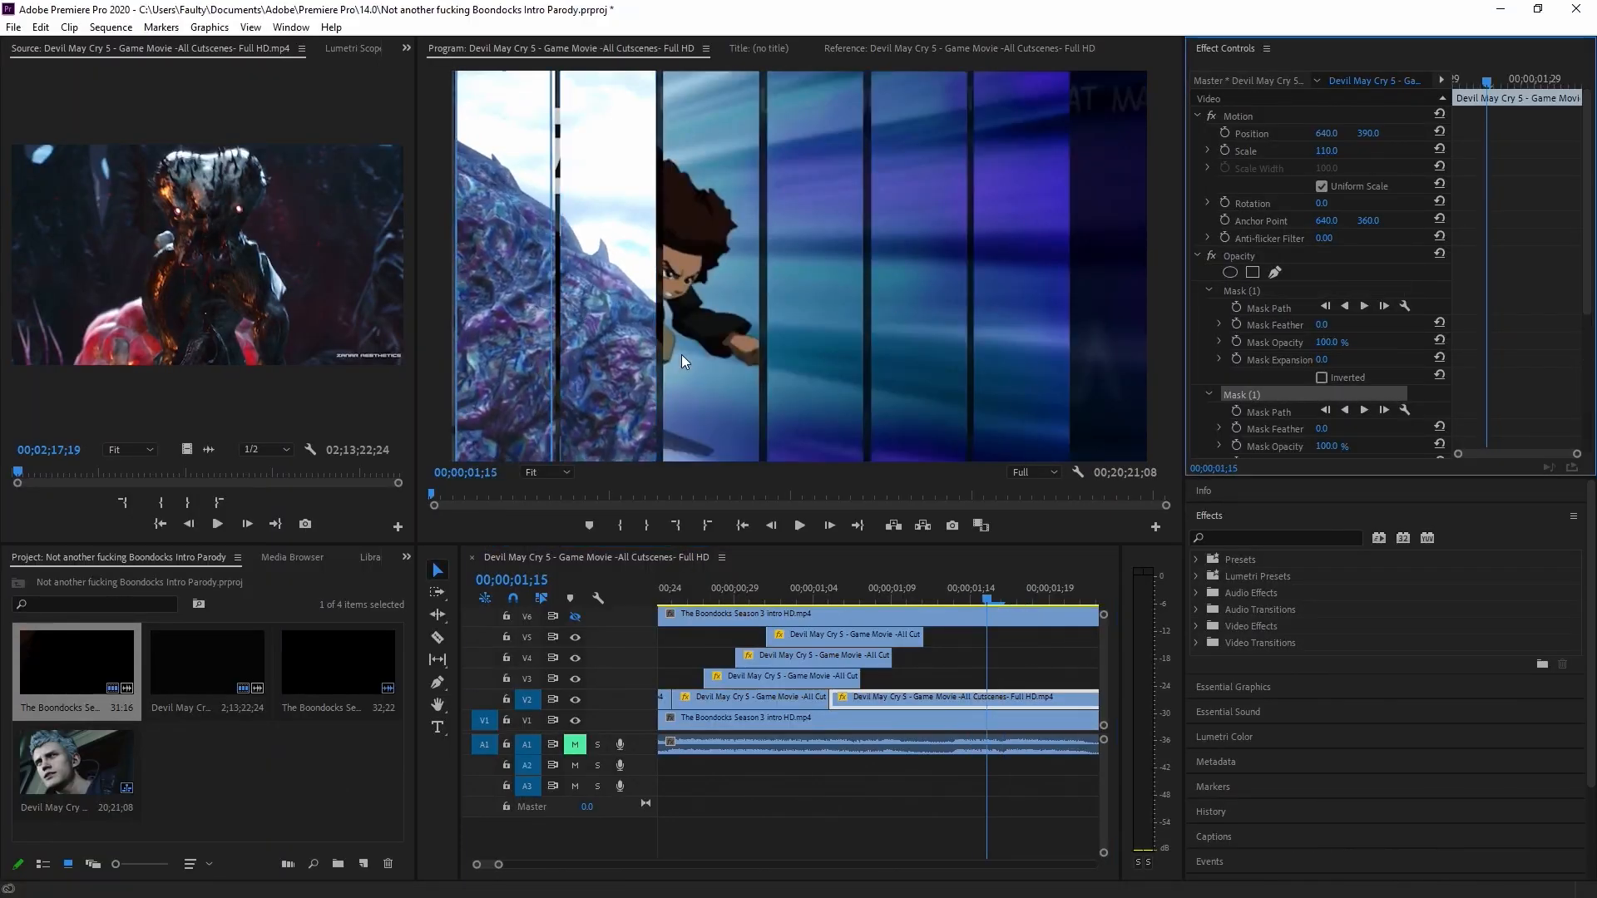
pyautogui.scroll(-4, 1283, 342)
pyautogui.hotkey('ctrl', 'v')
pyautogui.moveTo(524, 355); pyautogui.dragTo(722, 356)
pyautogui.click(1283, 342)
pyautogui.hotkey('ctrl', 'v')
pyautogui.moveTo(570, 356); pyautogui.dragTo(1015, 342)
pyautogui.click(1283, 342)
pyautogui.hotkey('ctrl', 'v')
pyautogui.hotkey('ctrl', 'v')
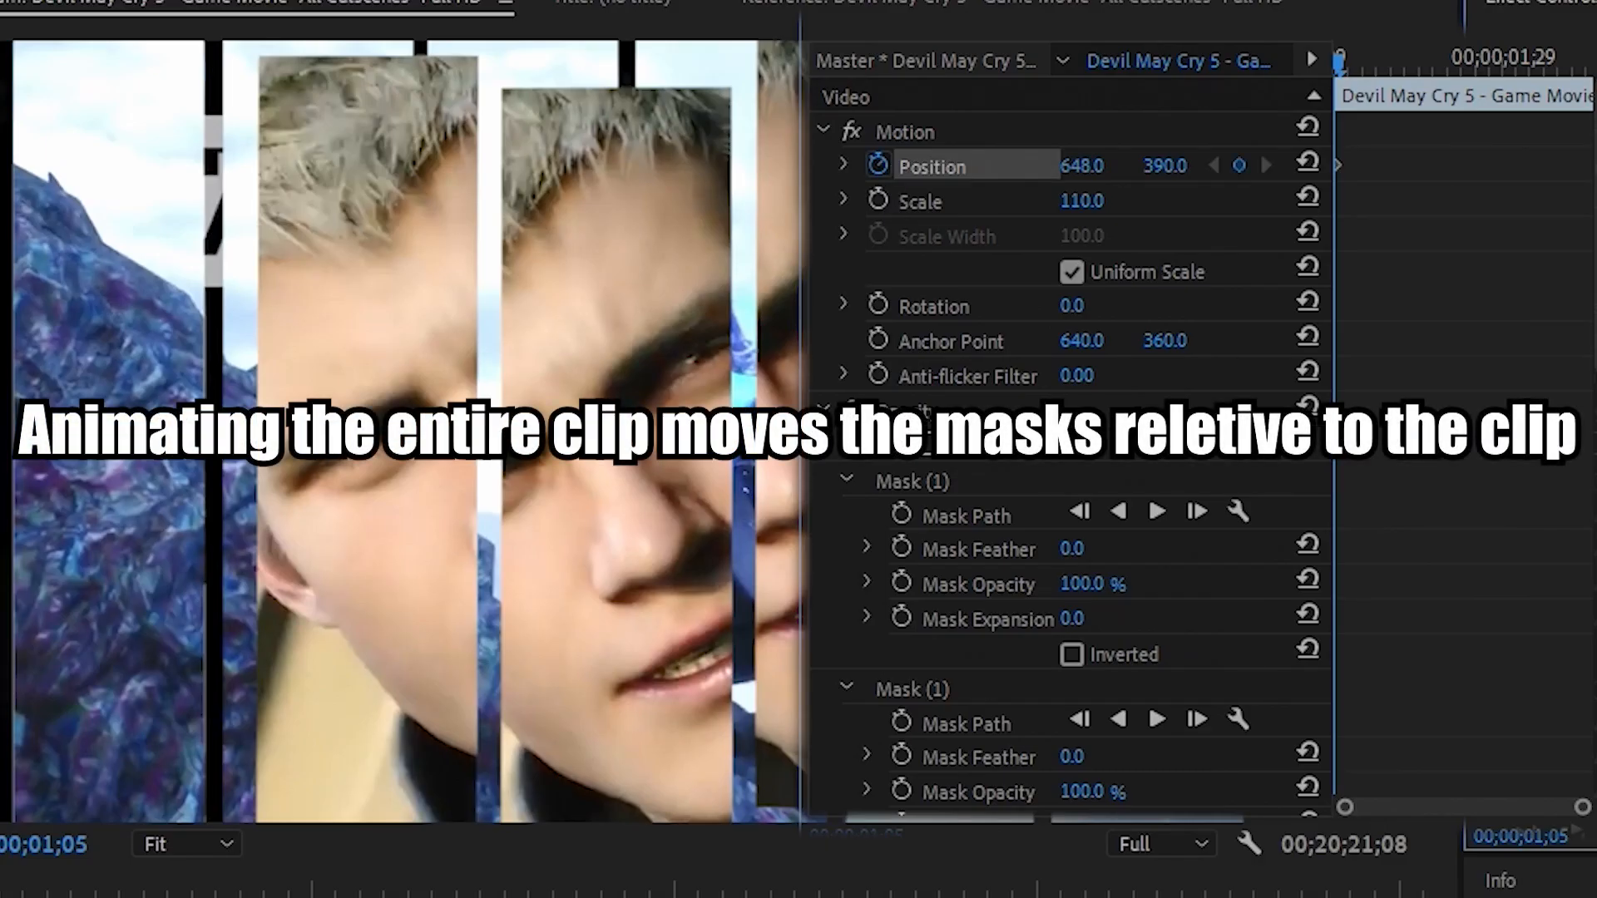
# Animate the multi-mask clip drifting sideways by keyframing a lower horizontal Position value at its end
pyautogui.moveTo(1338, 62); pyautogui.dragTo(1586, 62)
pyautogui.moveTo(1082, 165); pyautogui.dragTo(973, 165)
pyautogui.moveTo(1586, 62); pyautogui.dragTo(1340, 62)
pyautogui.hotkey('ctrl', 'shift', 'a')
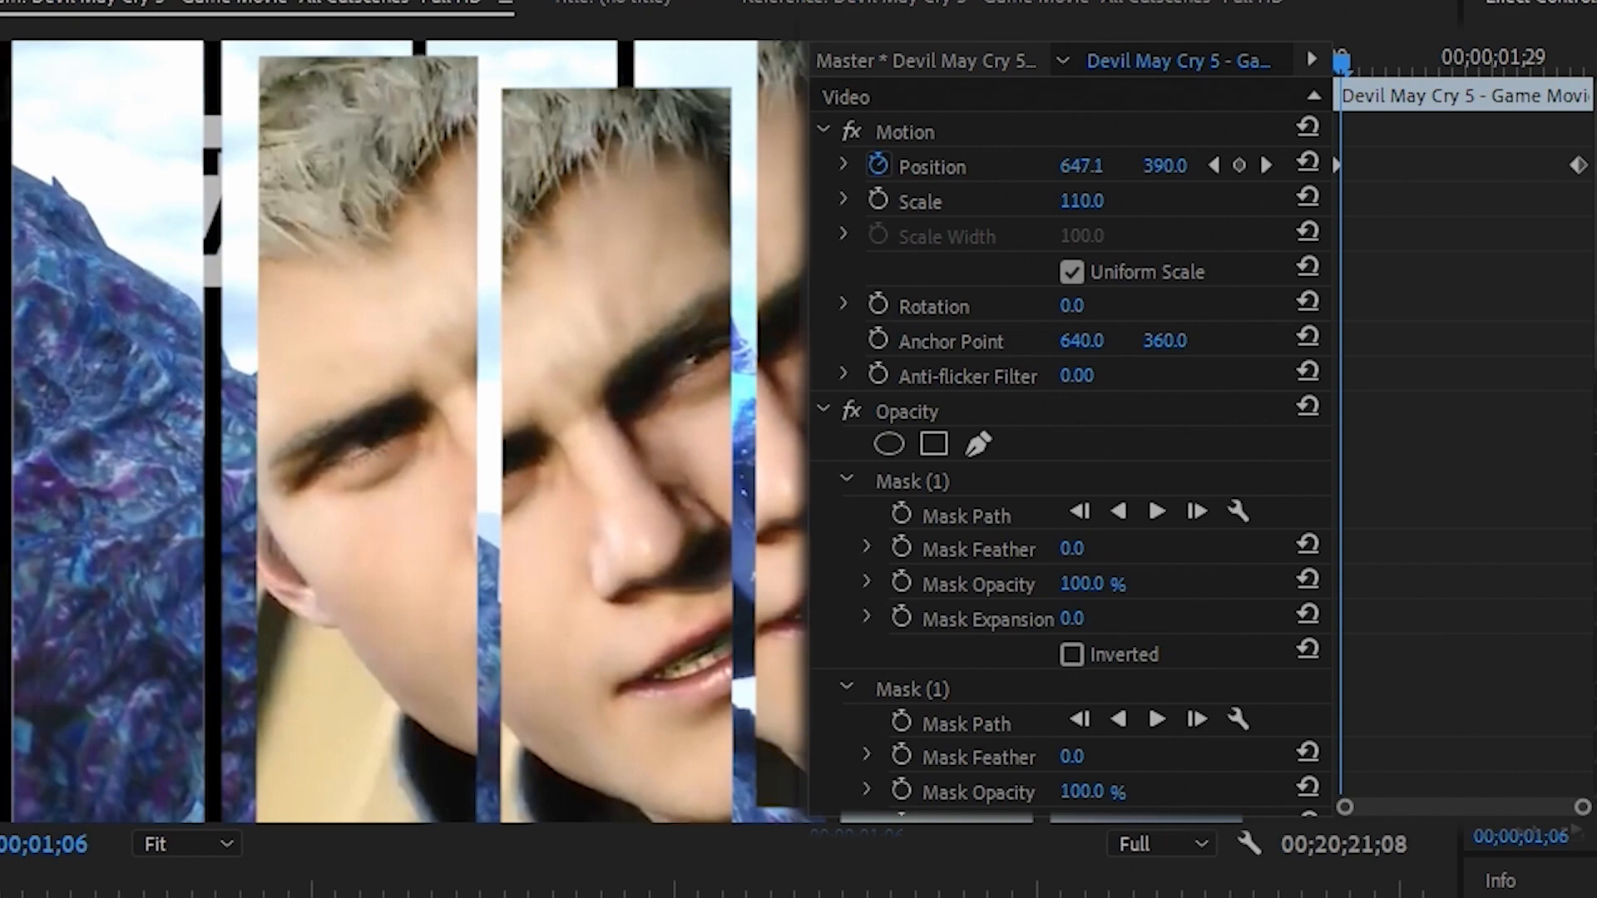
# Split the multi-mask clip on V2 at 00;00;01;07, 00;00;01;09 and 00;00;01;11
pyautogui.click(751, 699)
pyautogui.click(782, 699)
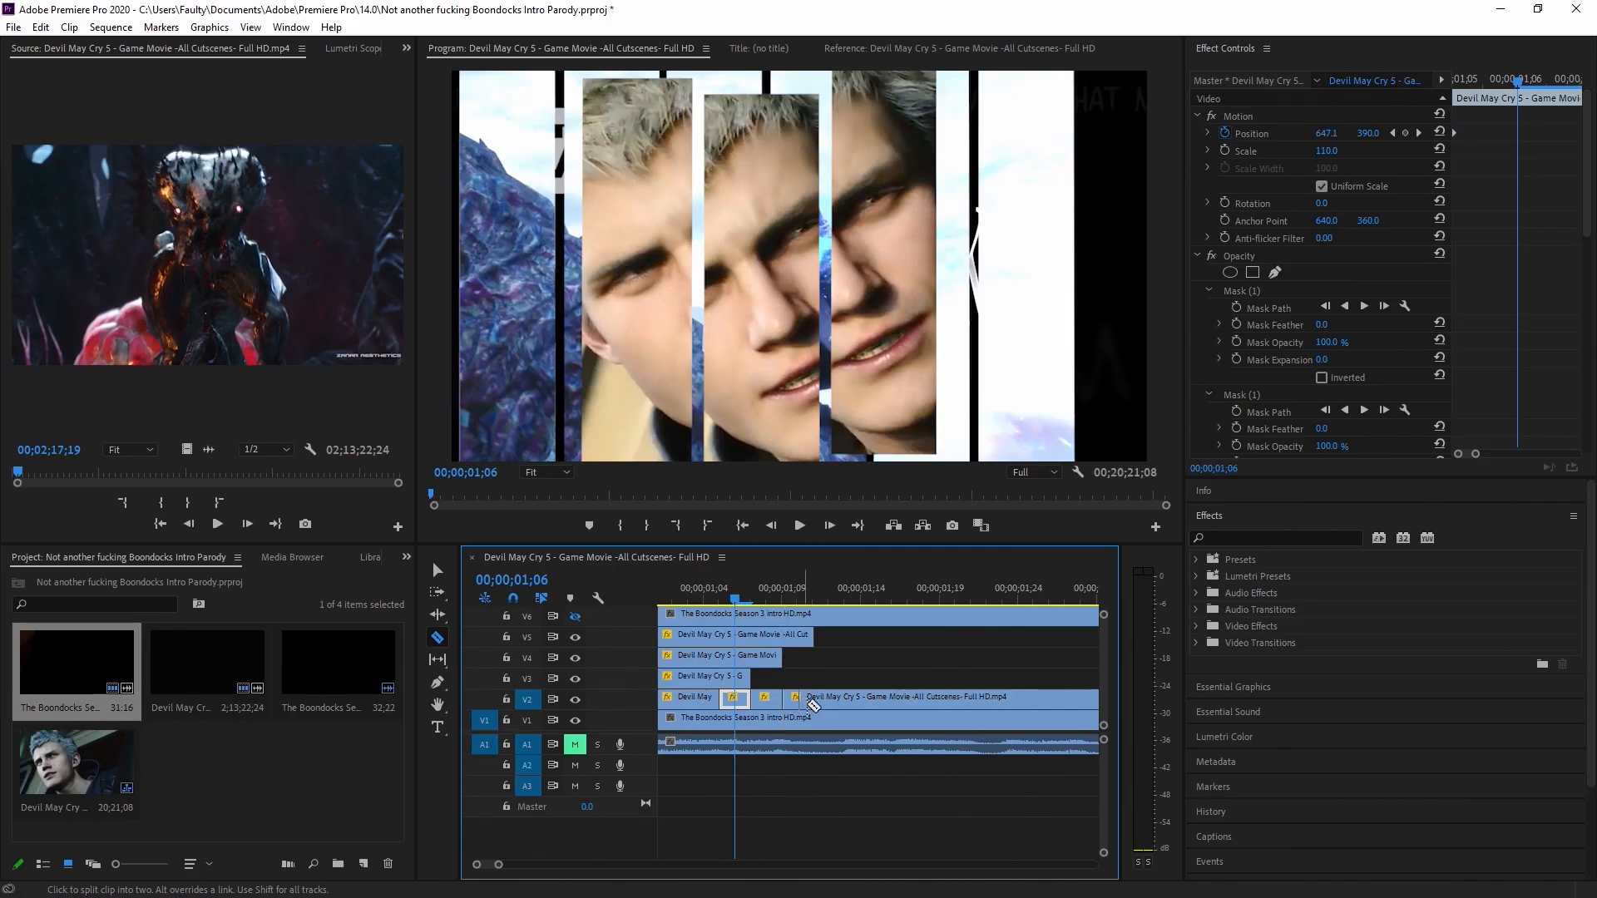
pyautogui.press('v')
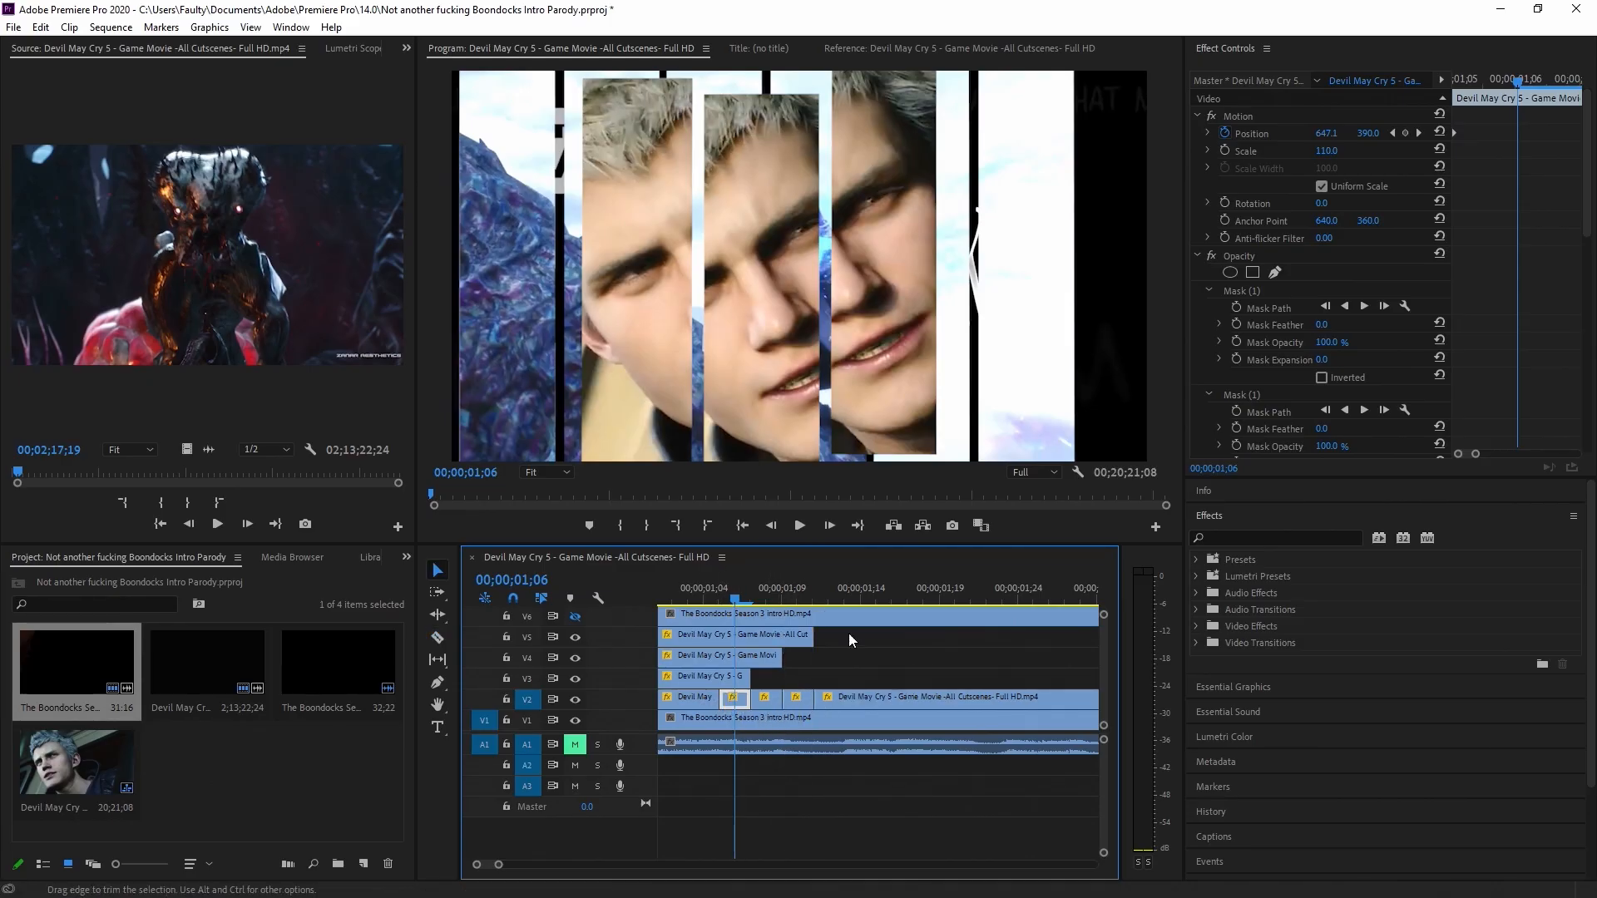
# Delete all masks except the first panel's from the first segment of the split clip
pyautogui.scroll(-5, 1264, 343)
pyautogui.click(1261, 208)
pyautogui.press('Delete')
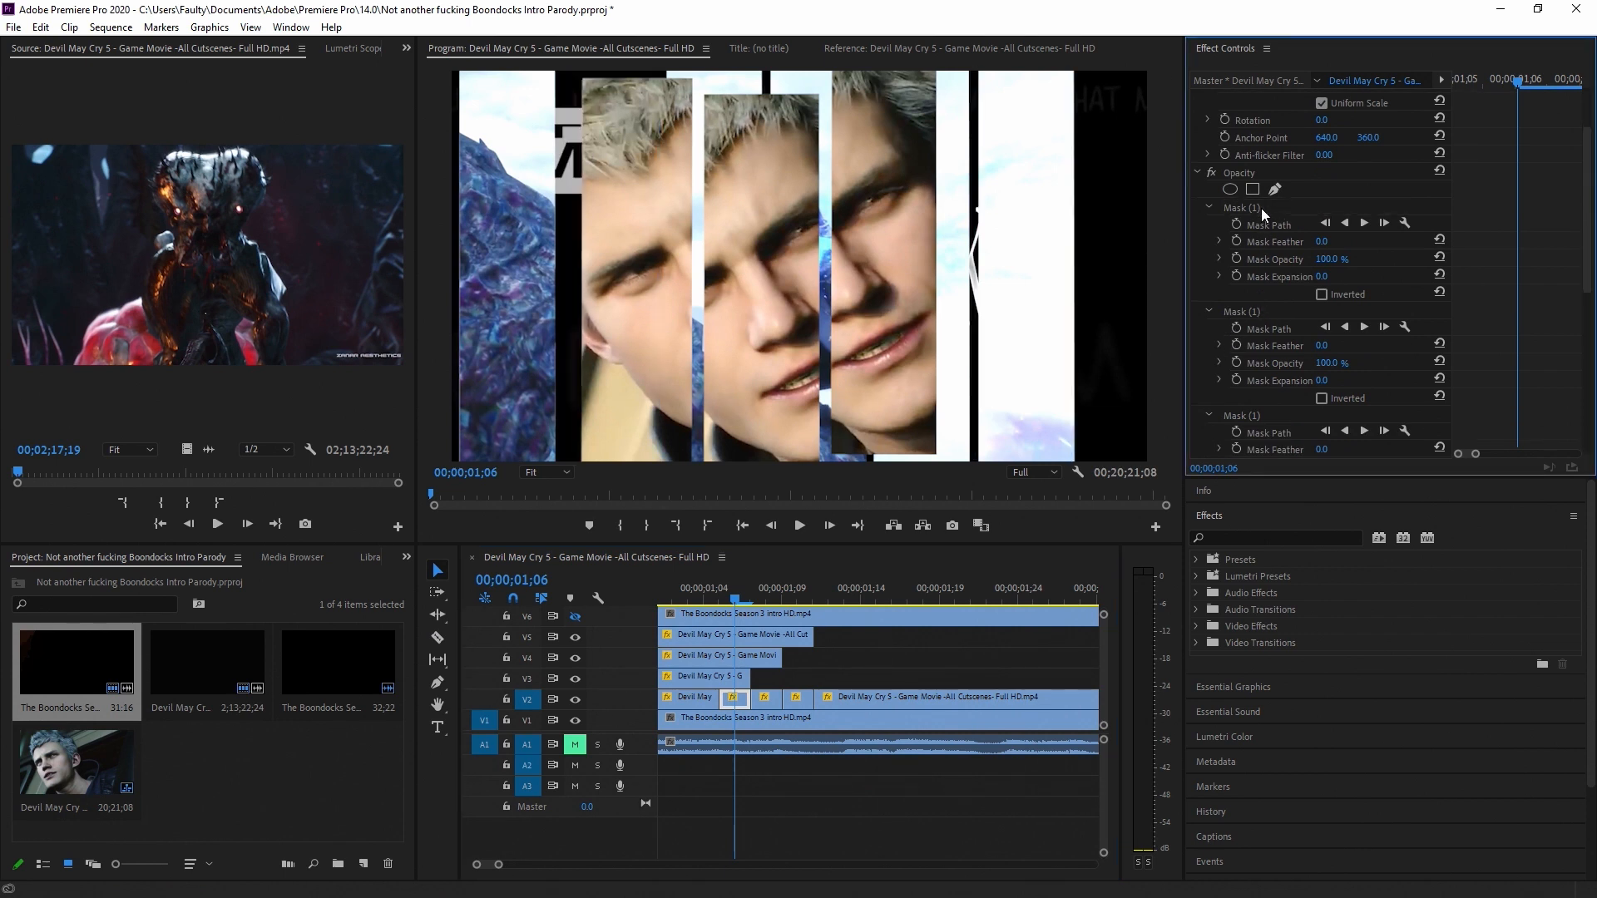
pyautogui.press('Delete')
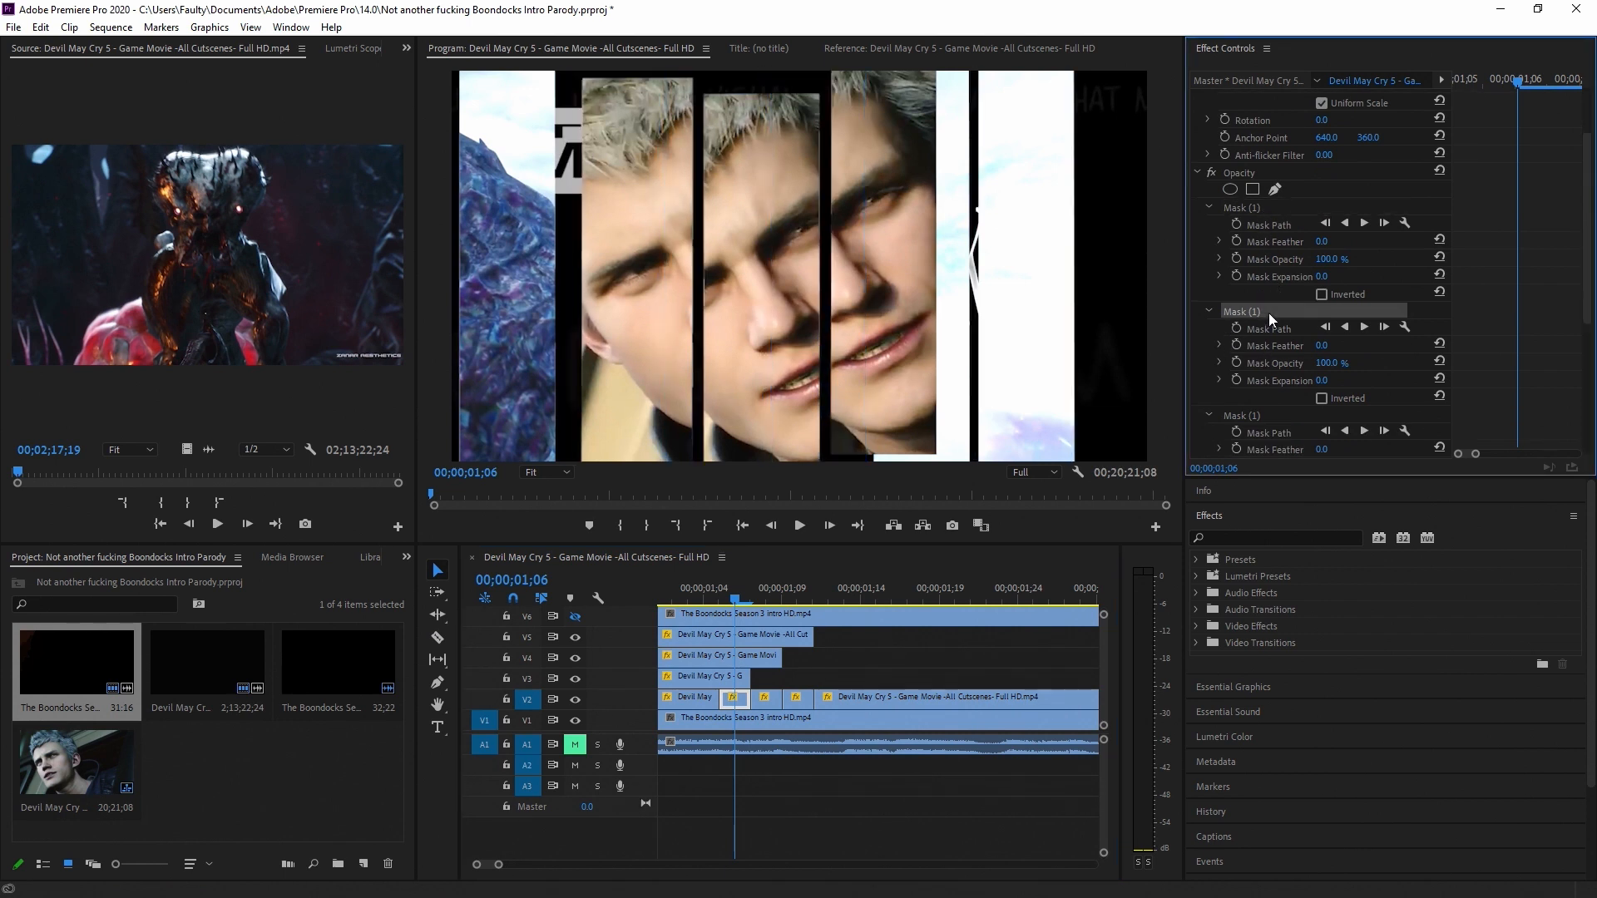
pyautogui.press('Delete')
pyautogui.press('Delete')
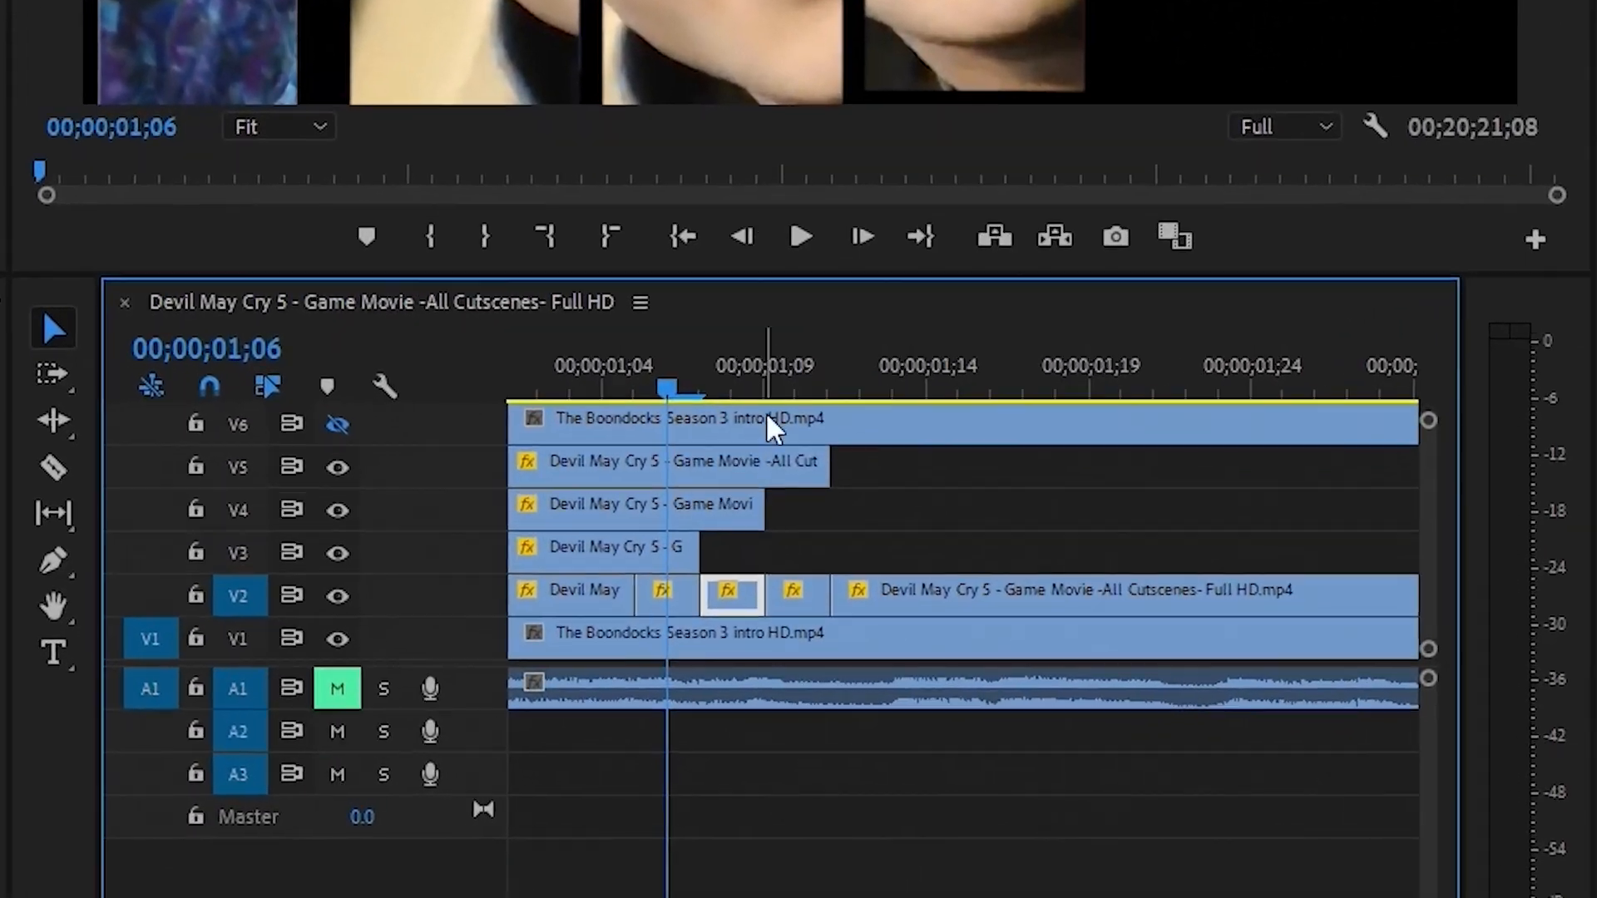
# Delete the masks after the second one from the second segment, keeping only panels one and two
pyautogui.click(775, 591)
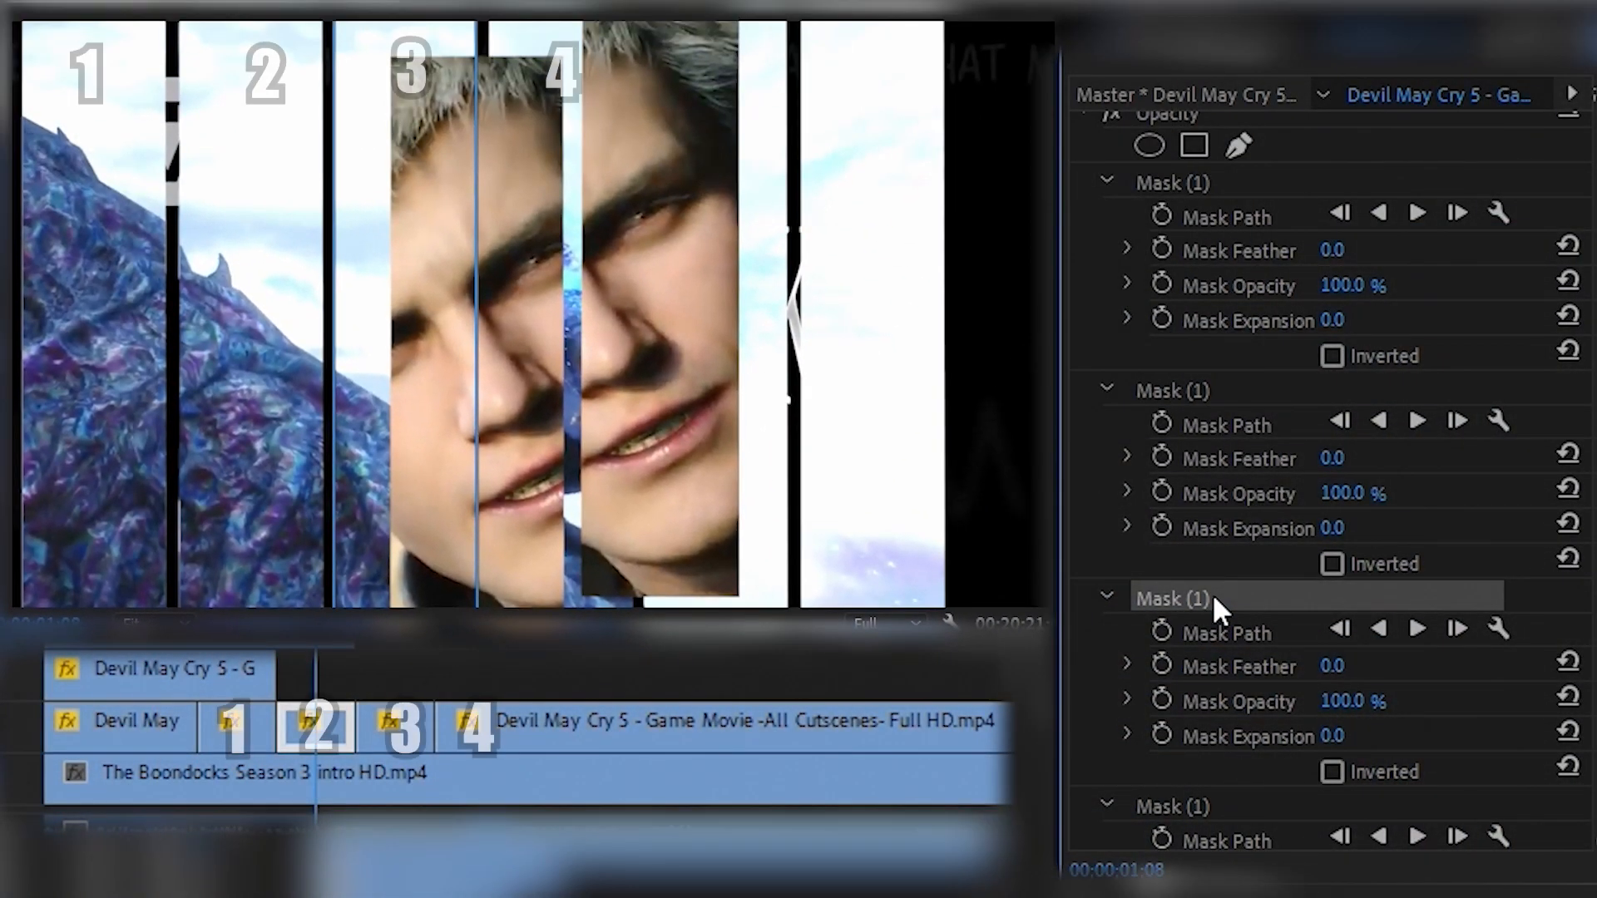
pyautogui.click(1214, 598)
pyautogui.press('Delete')
pyautogui.click(1214, 598)
pyautogui.press('Delete')
pyautogui.click(1214, 598)
pyautogui.press('Delete')
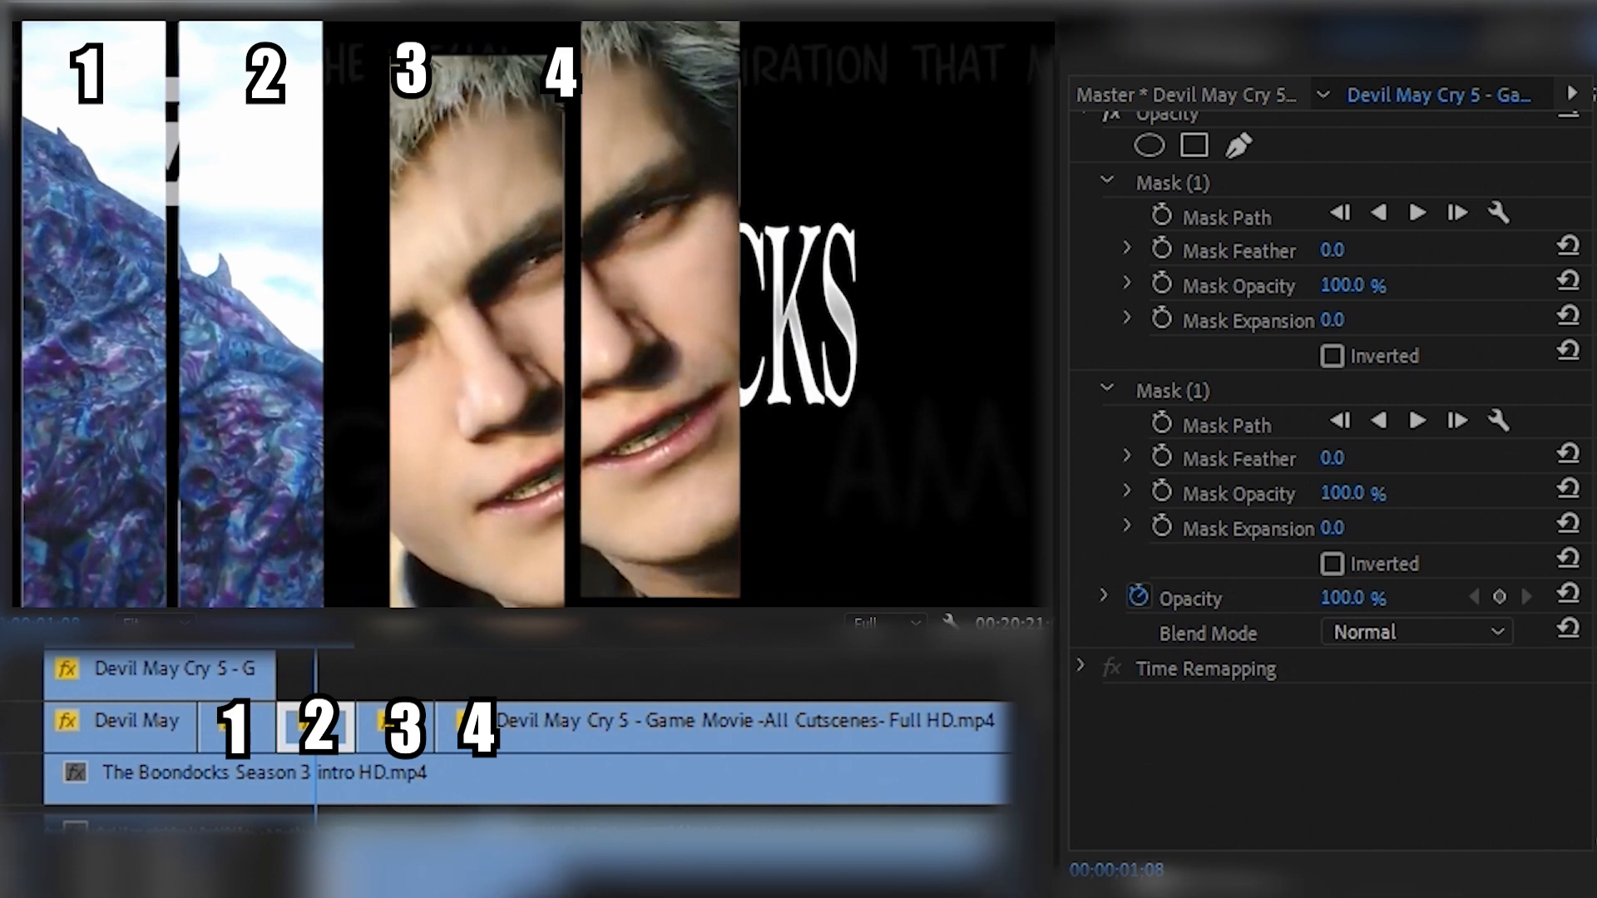
# Delete the masks for panels four to six from the third segment of the split clip
pyautogui.press('Right')
pyautogui.click(425, 757)
pyautogui.scroll(-5, 1240, 622)
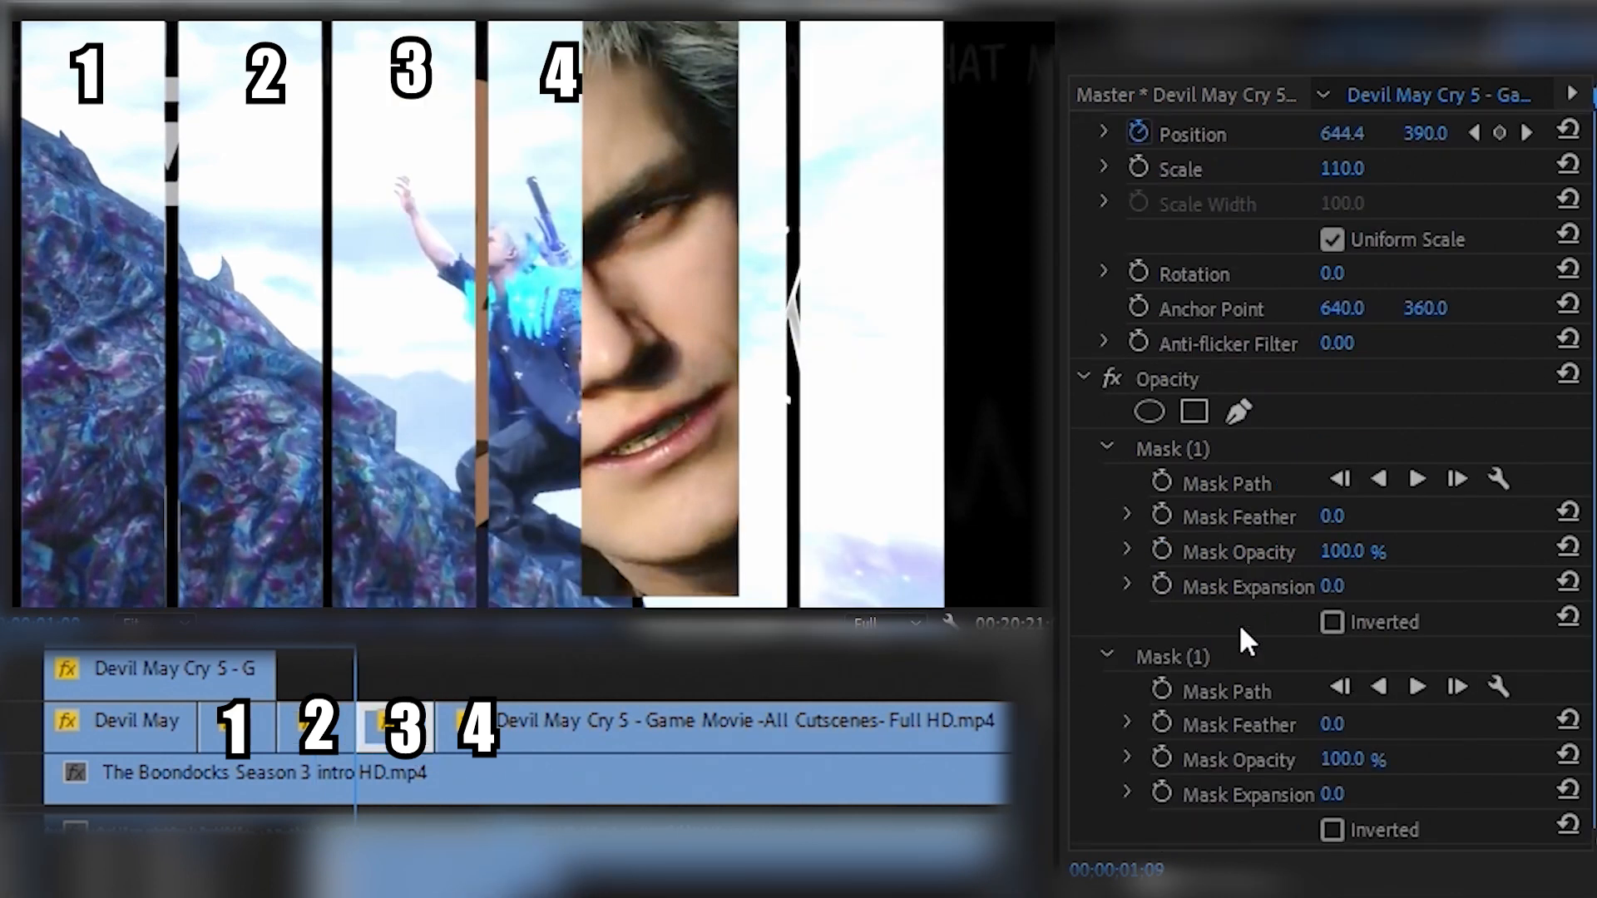
pyautogui.scroll(-3, 1240, 626)
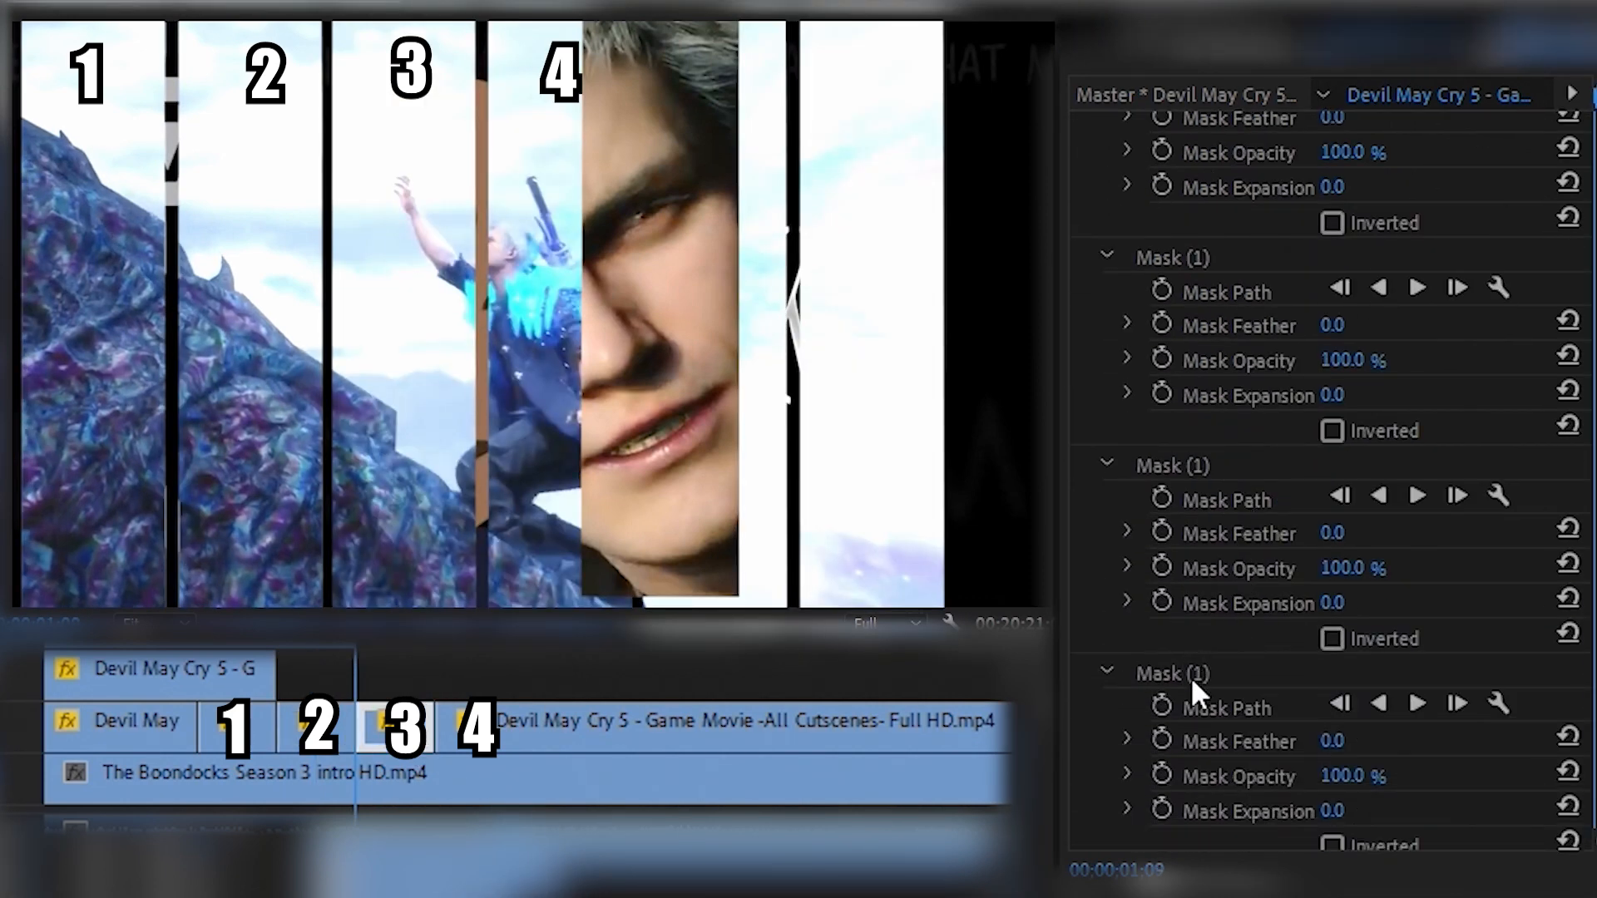
pyautogui.click(1190, 676)
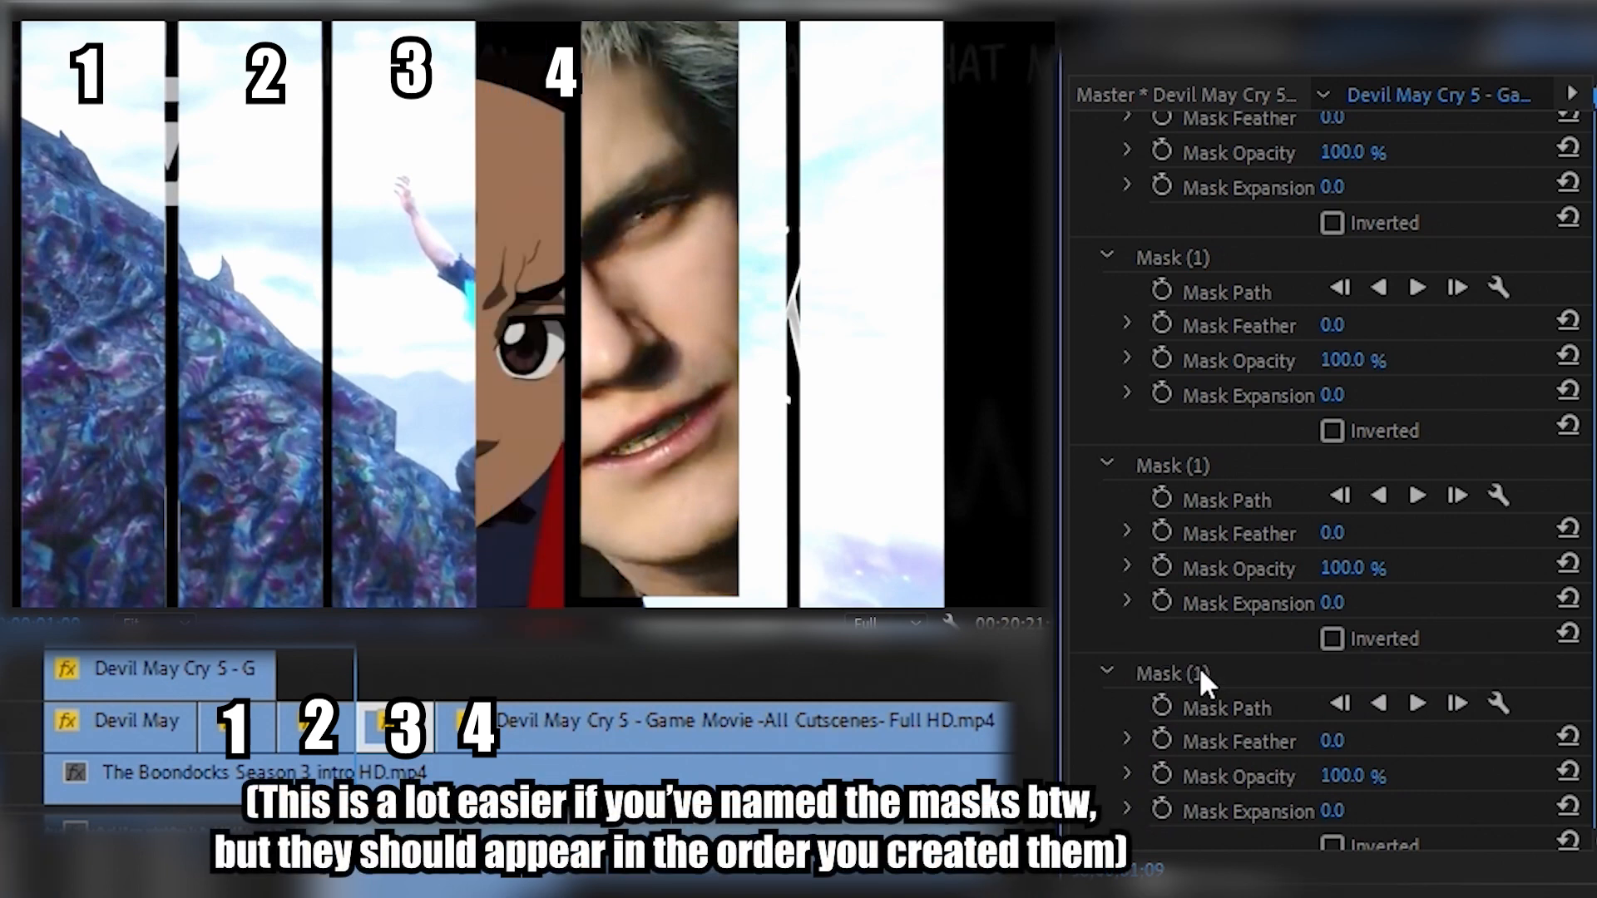
pyautogui.press('Delete')
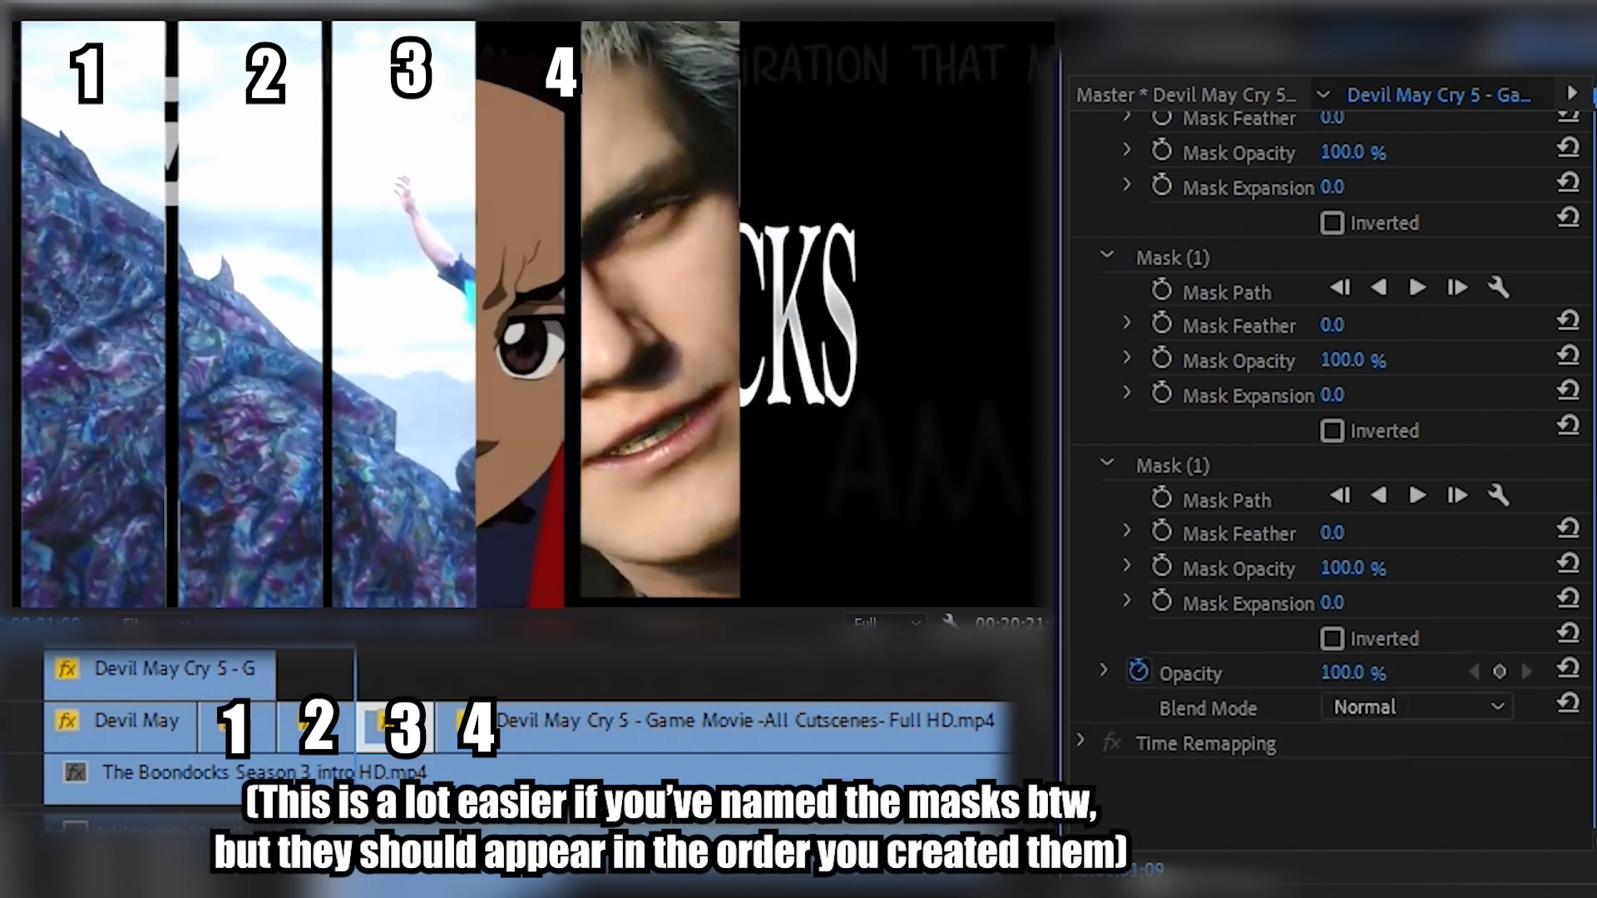
# Split the remaining V2 clip at 00;00;01;13 and 00;00;01;15 to create the fifth and sixth segments
pyautogui.press('Right')
pyautogui.press('Right')
pyautogui.press('Right')
pyautogui.press('Right')
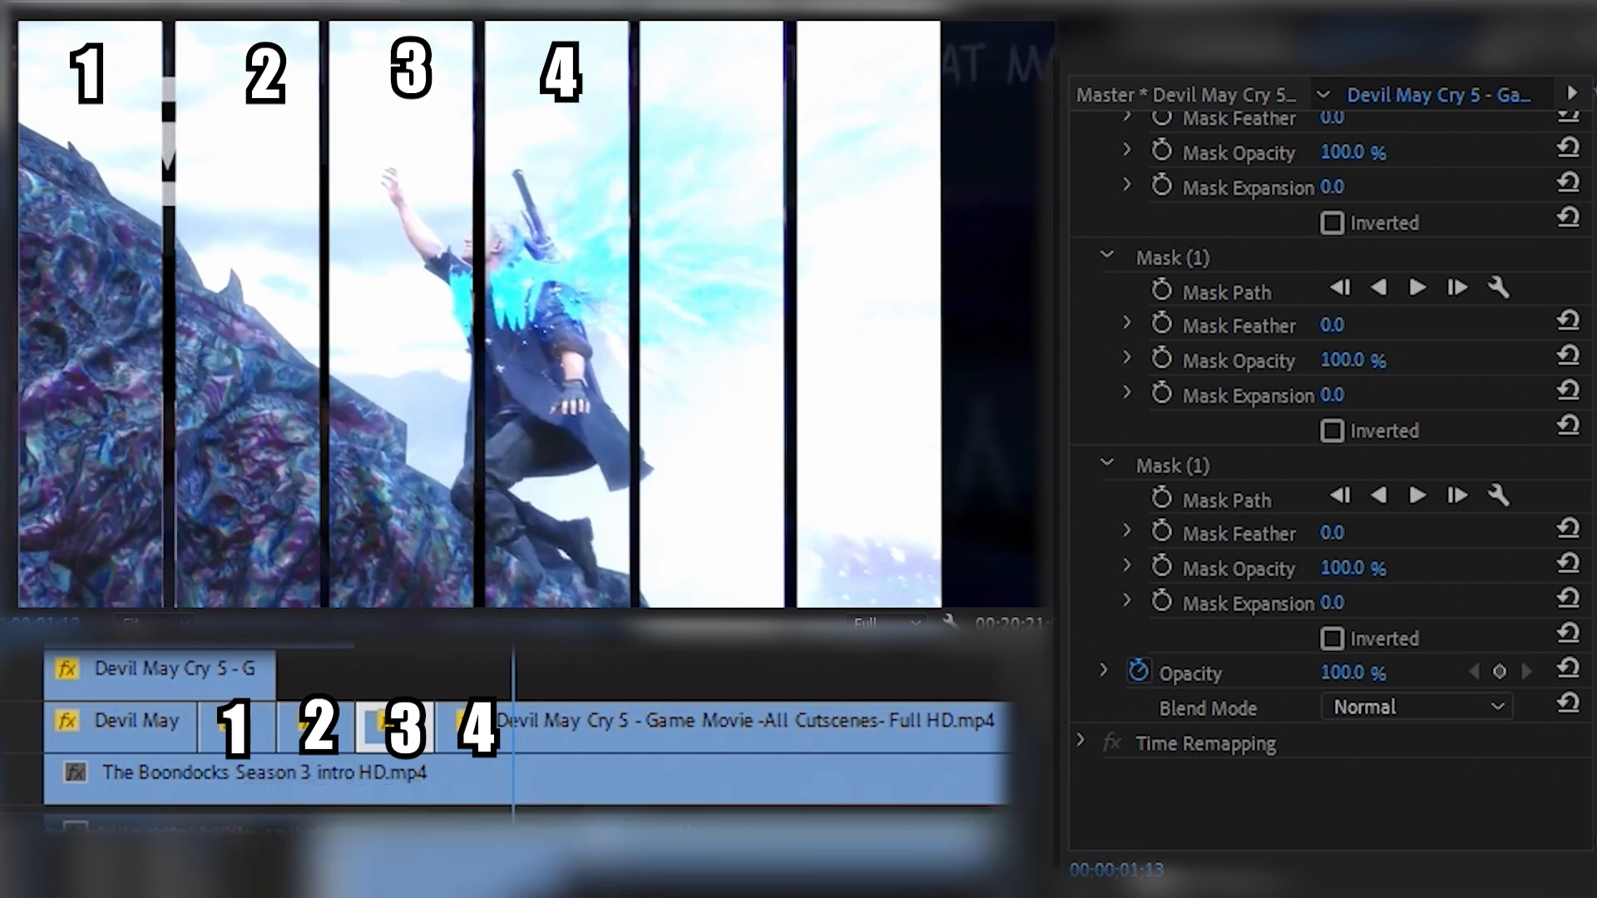
pyautogui.press('Right')
pyautogui.press('Right')
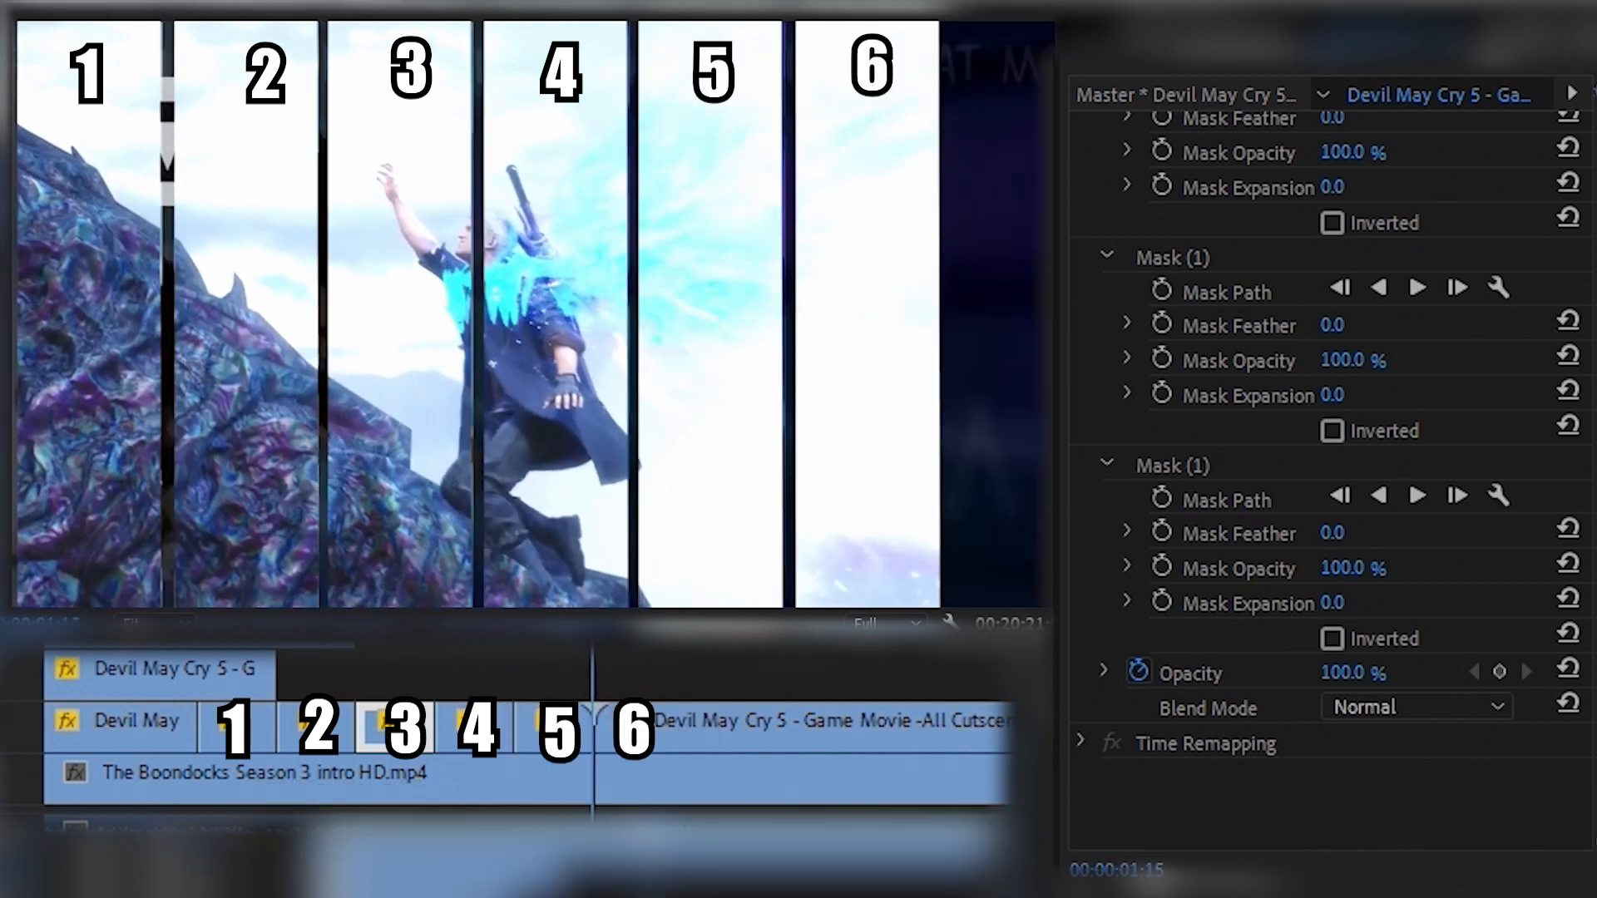
# Delete the masks for panels five and six from the fourth segment of the split clip at 00;00;01;11
pyautogui.hotkey('shift', 'Left')
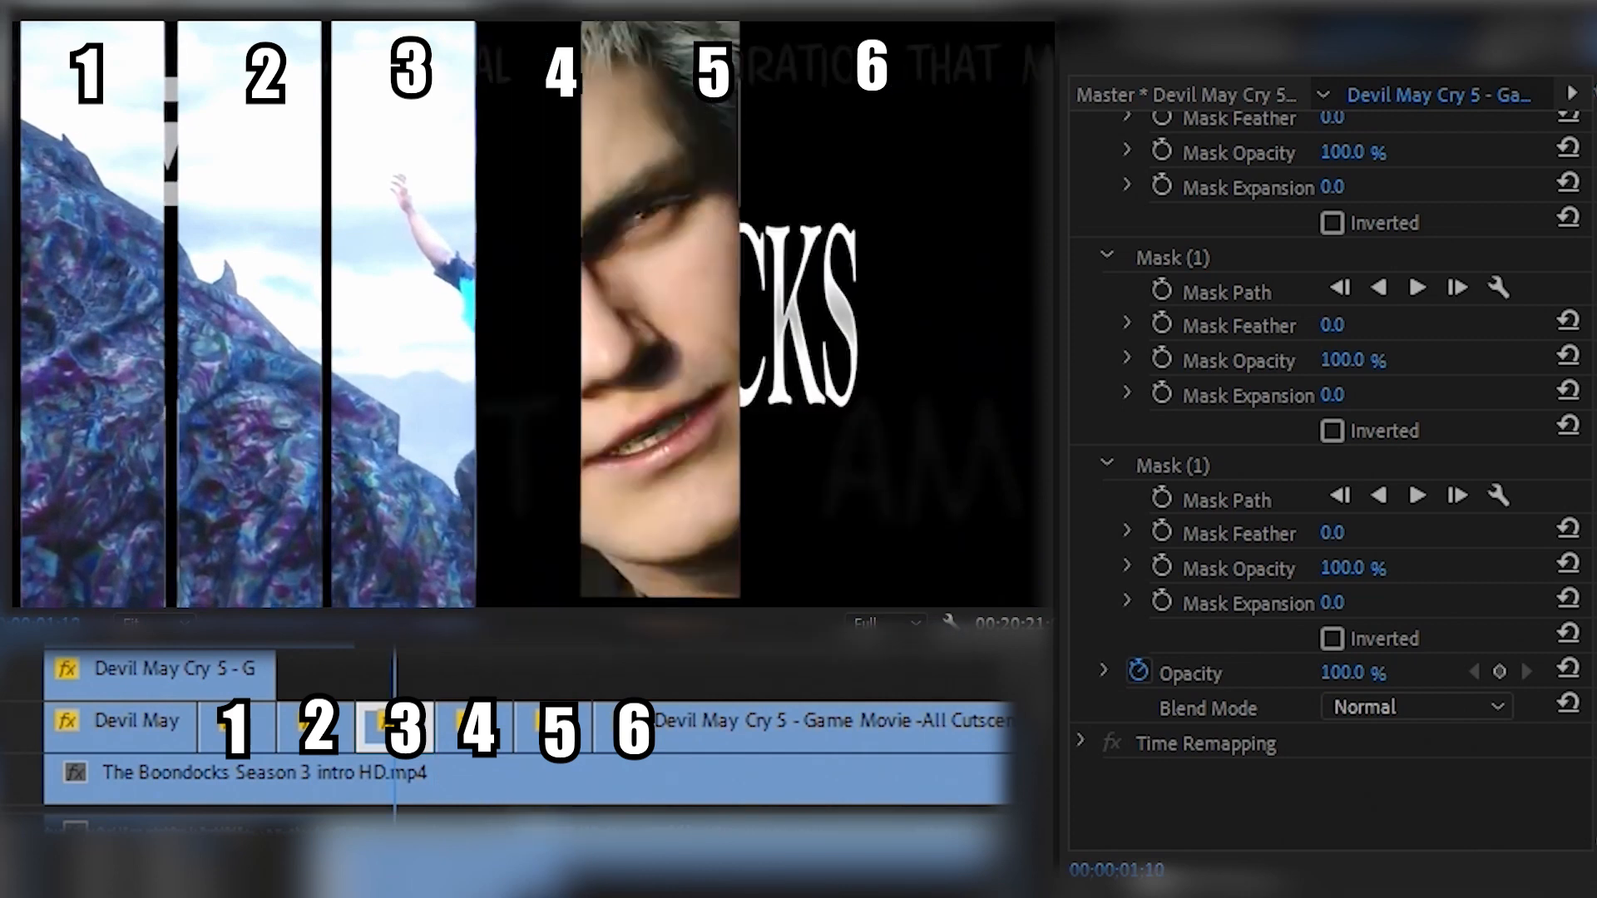
pyautogui.press('Right')
pyautogui.click(508, 720)
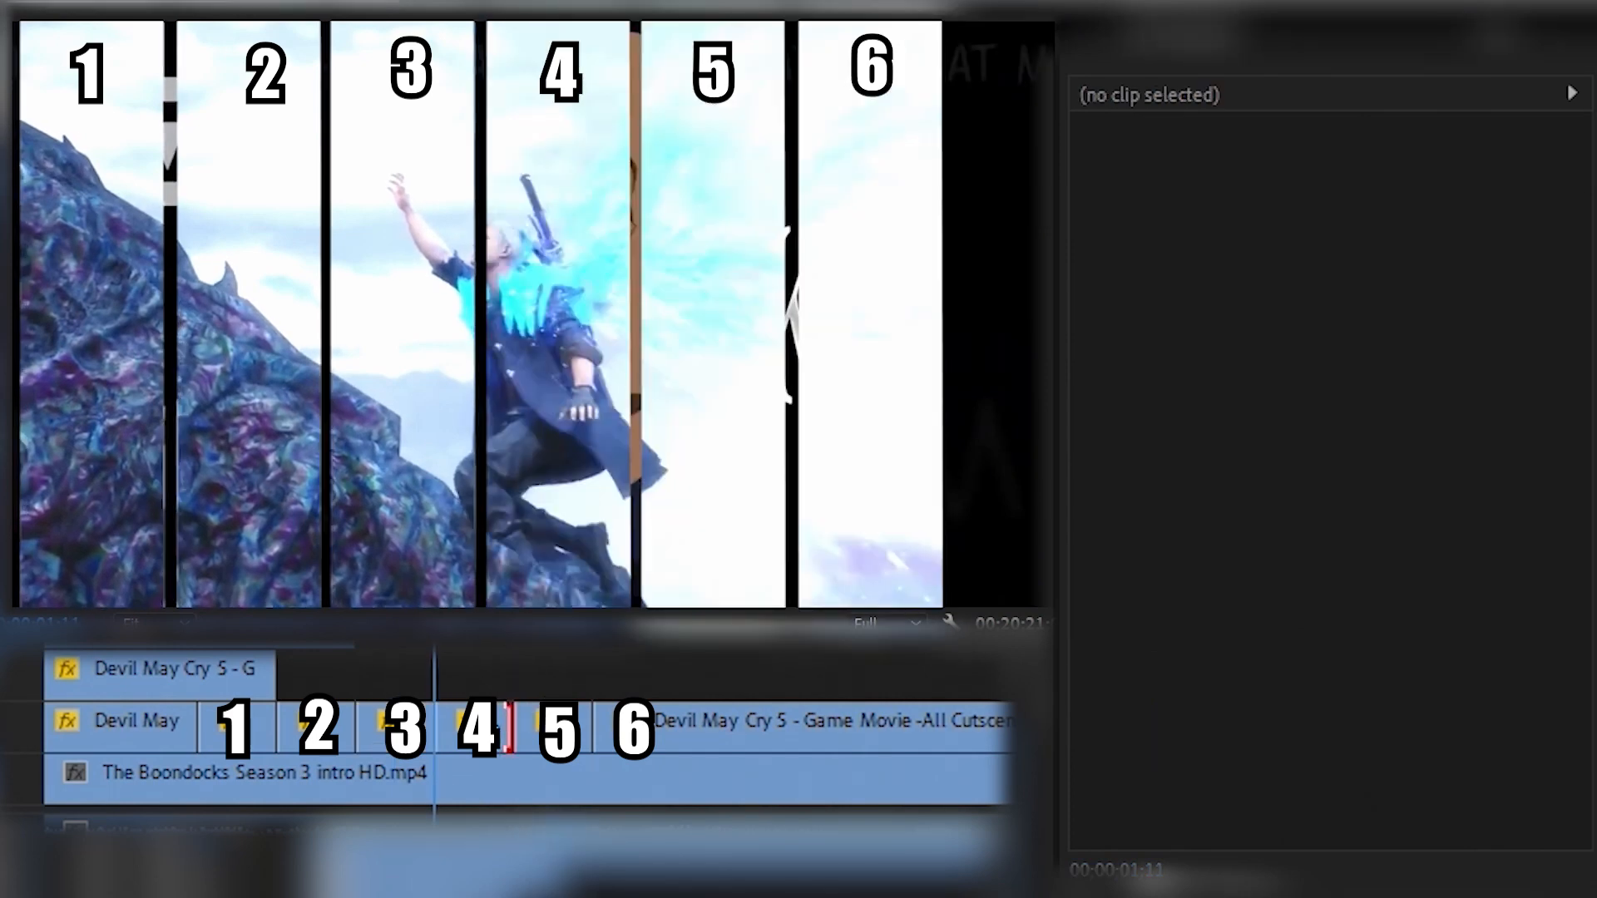
pyautogui.click(497, 751)
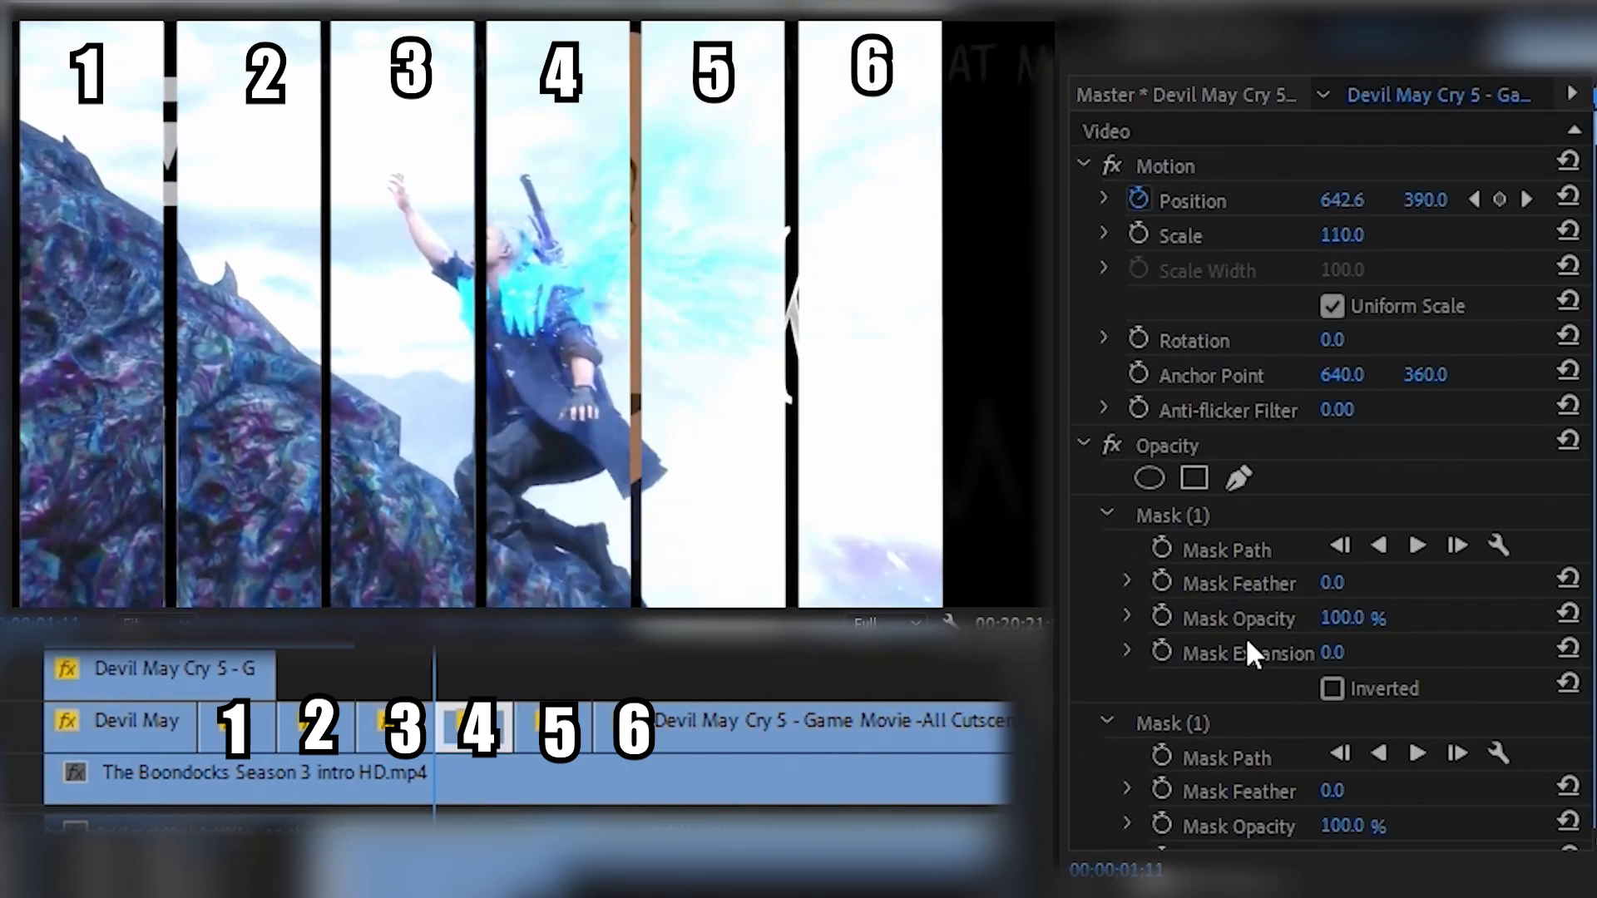
pyautogui.scroll(-10, 1252, 653)
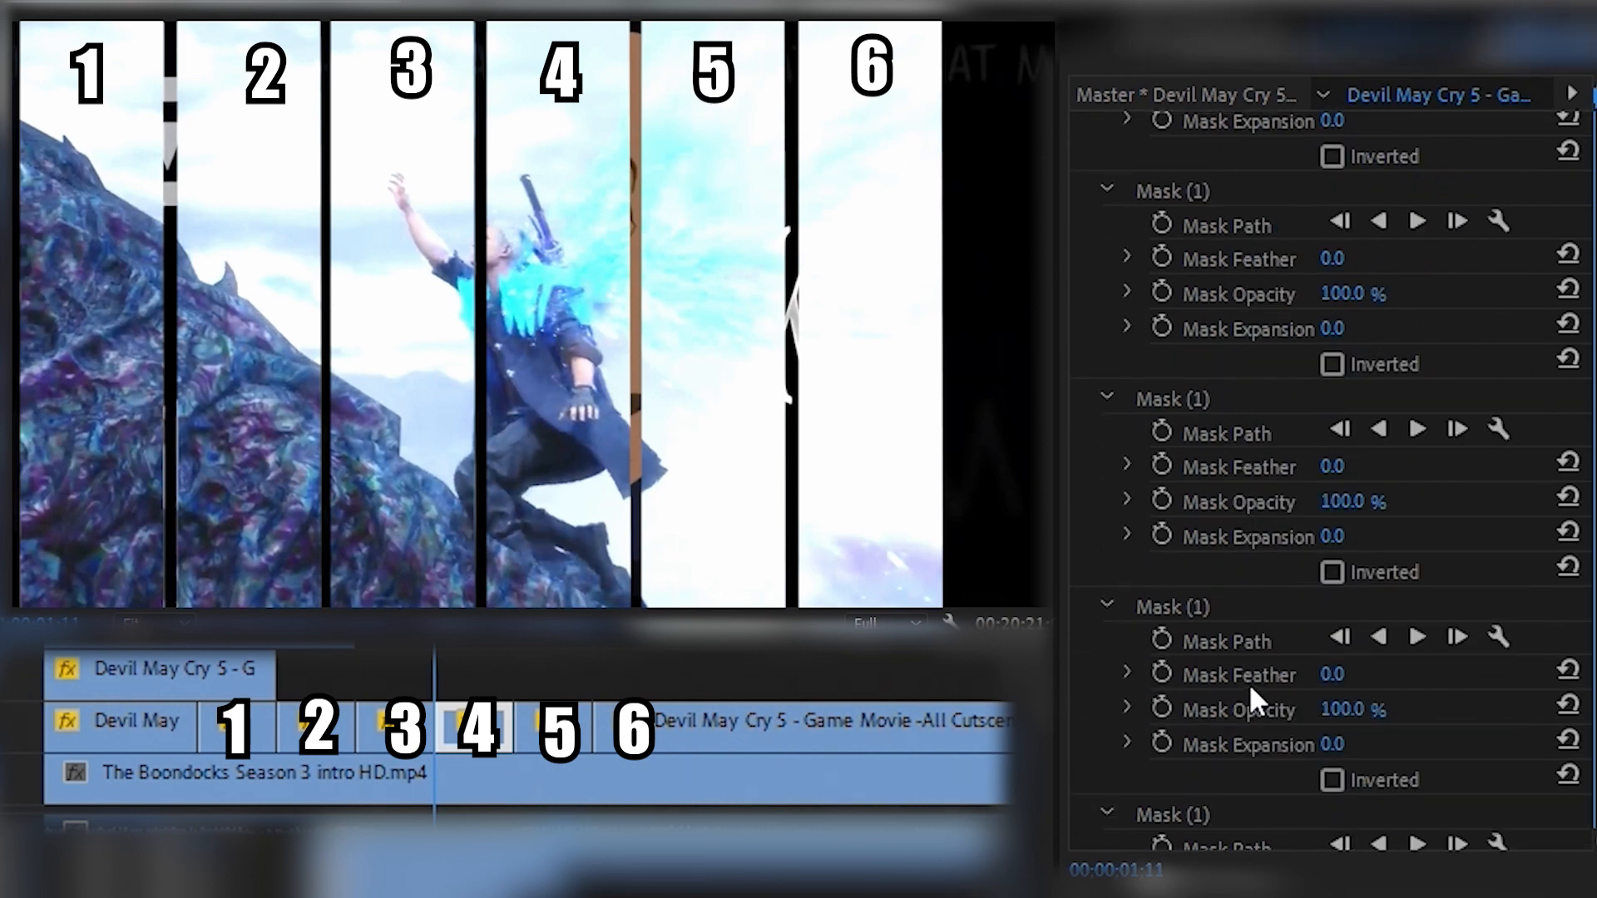
pyautogui.click(1234, 612)
pyautogui.press('Delete')
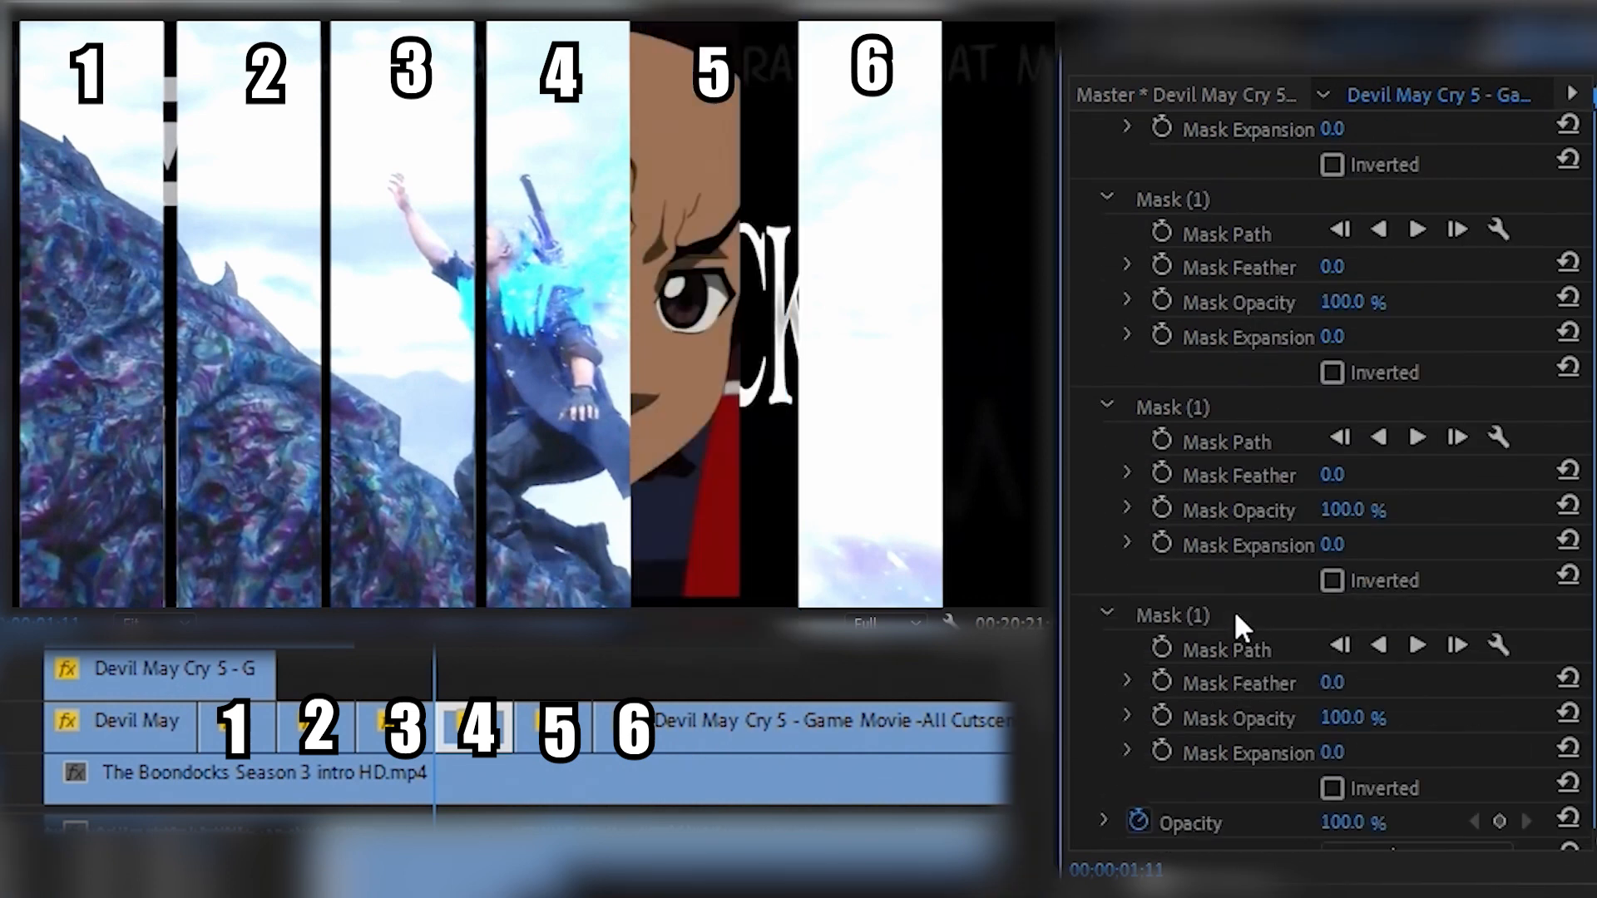
pyautogui.click(1236, 617)
pyautogui.press('Delete')
# Scrub through the split segments on the timeline to check the staggered reveal of the vertical panels
pyautogui.click(356, 640)
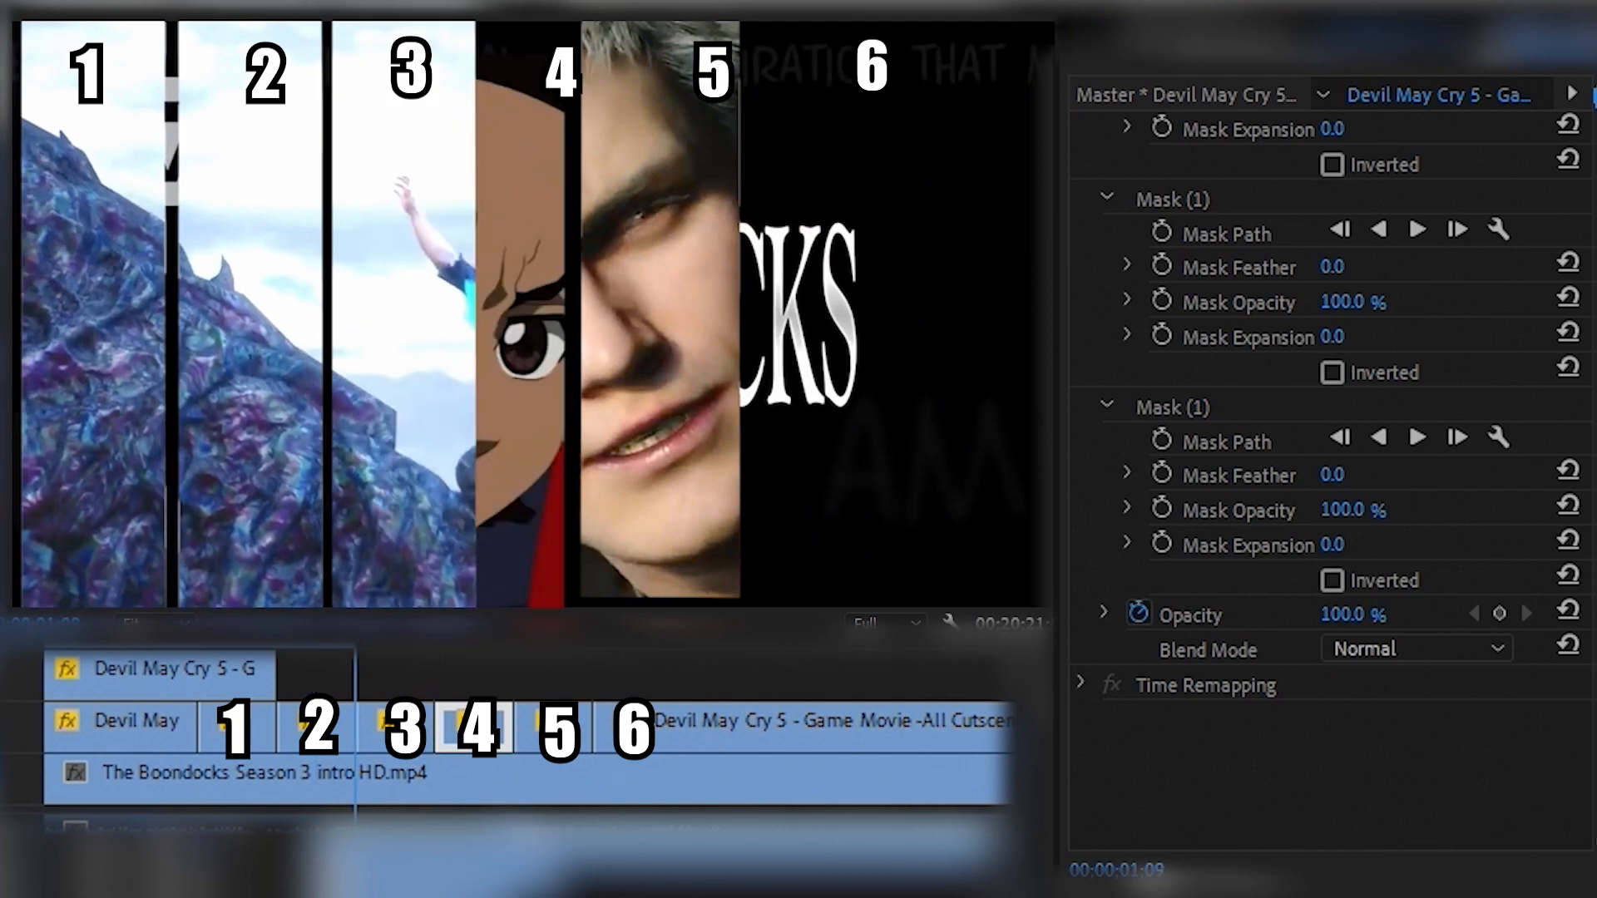
pyautogui.press('Right')
pyautogui.press('Right')
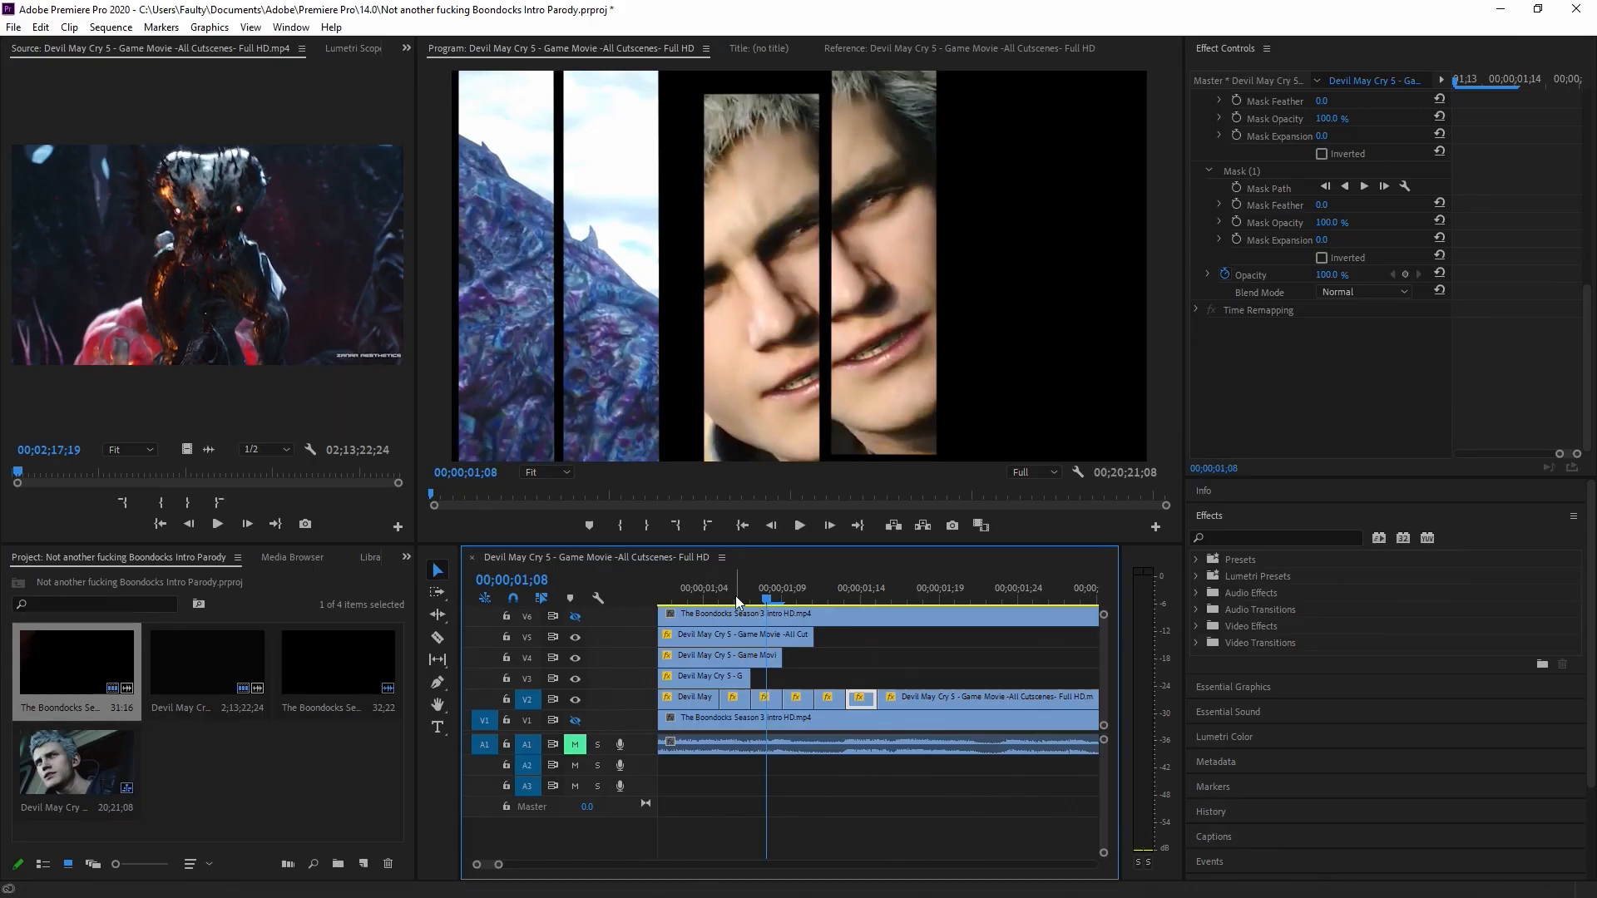
pyautogui.moveTo(736, 596); pyautogui.dragTo(913, 701)
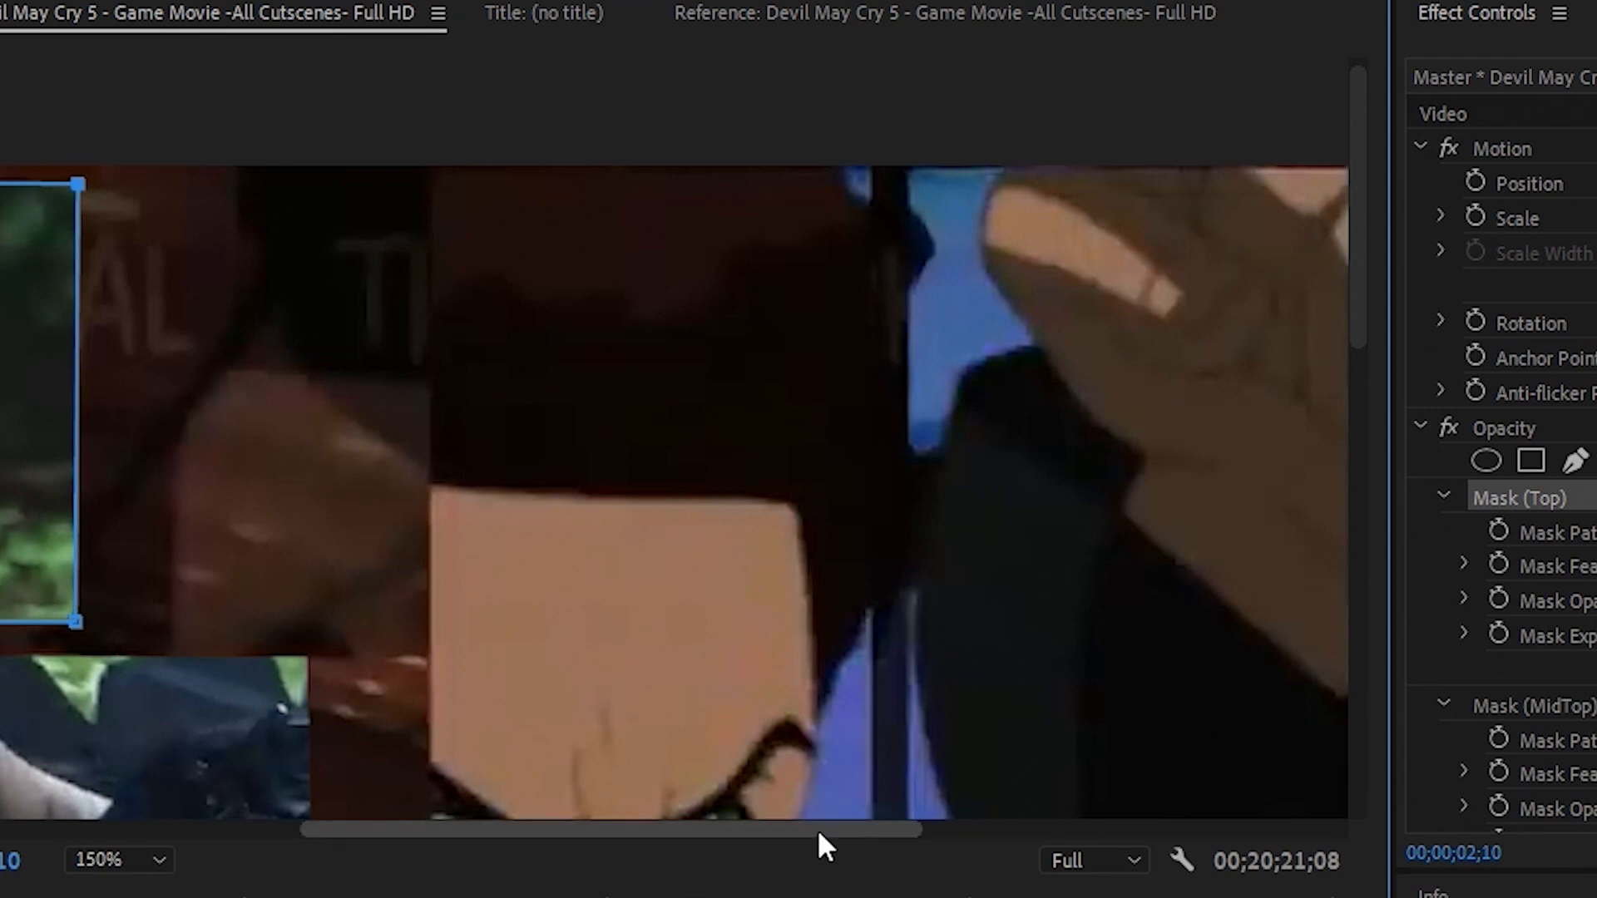
# Animate the path of Mask (Top) from a keyframe at 00;00;02;10, pulling its upper-right corner outward to the right at 00;00;04;01
pyautogui.moveTo(817, 828); pyautogui.dragTo(322, 805)
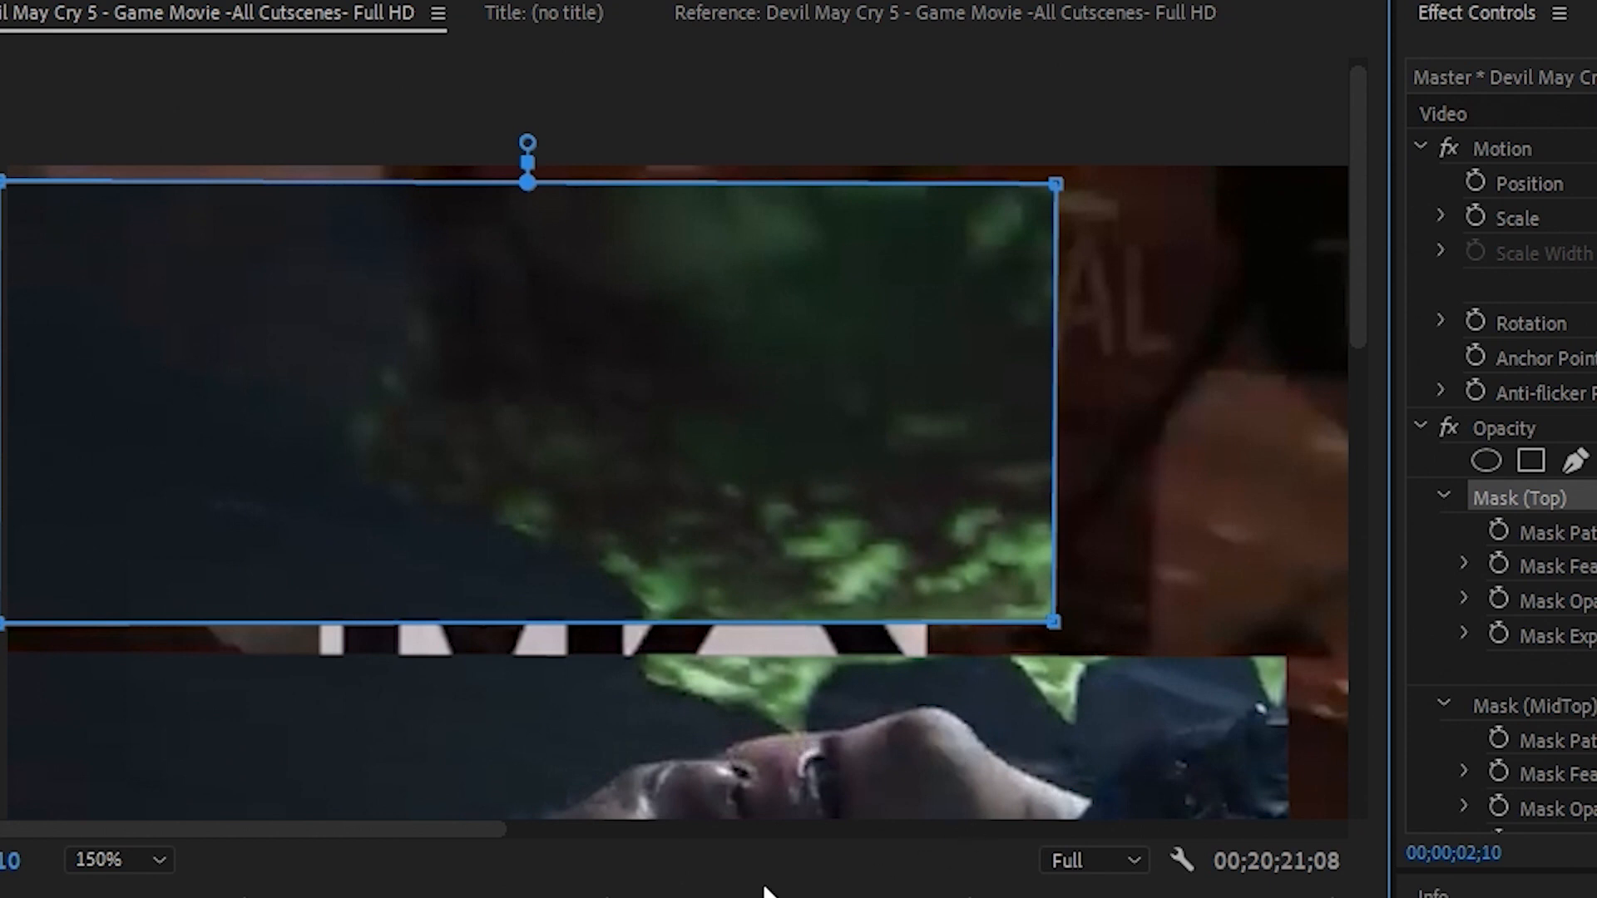
pyautogui.moveTo(465, 832); pyautogui.dragTo(492, 827)
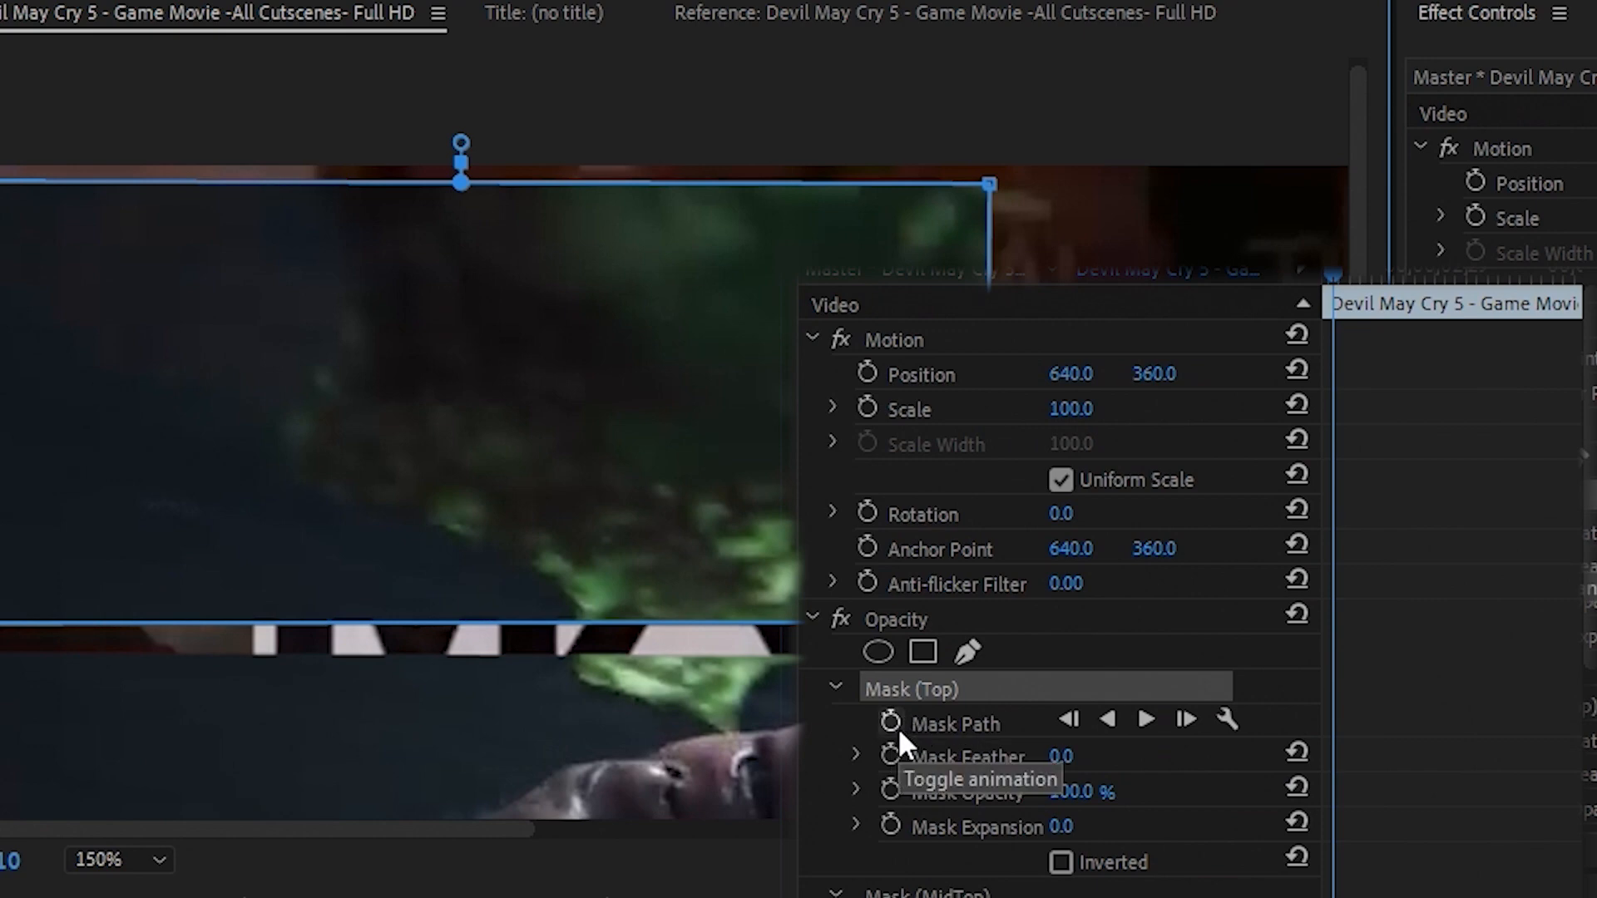
pyautogui.click(898, 728)
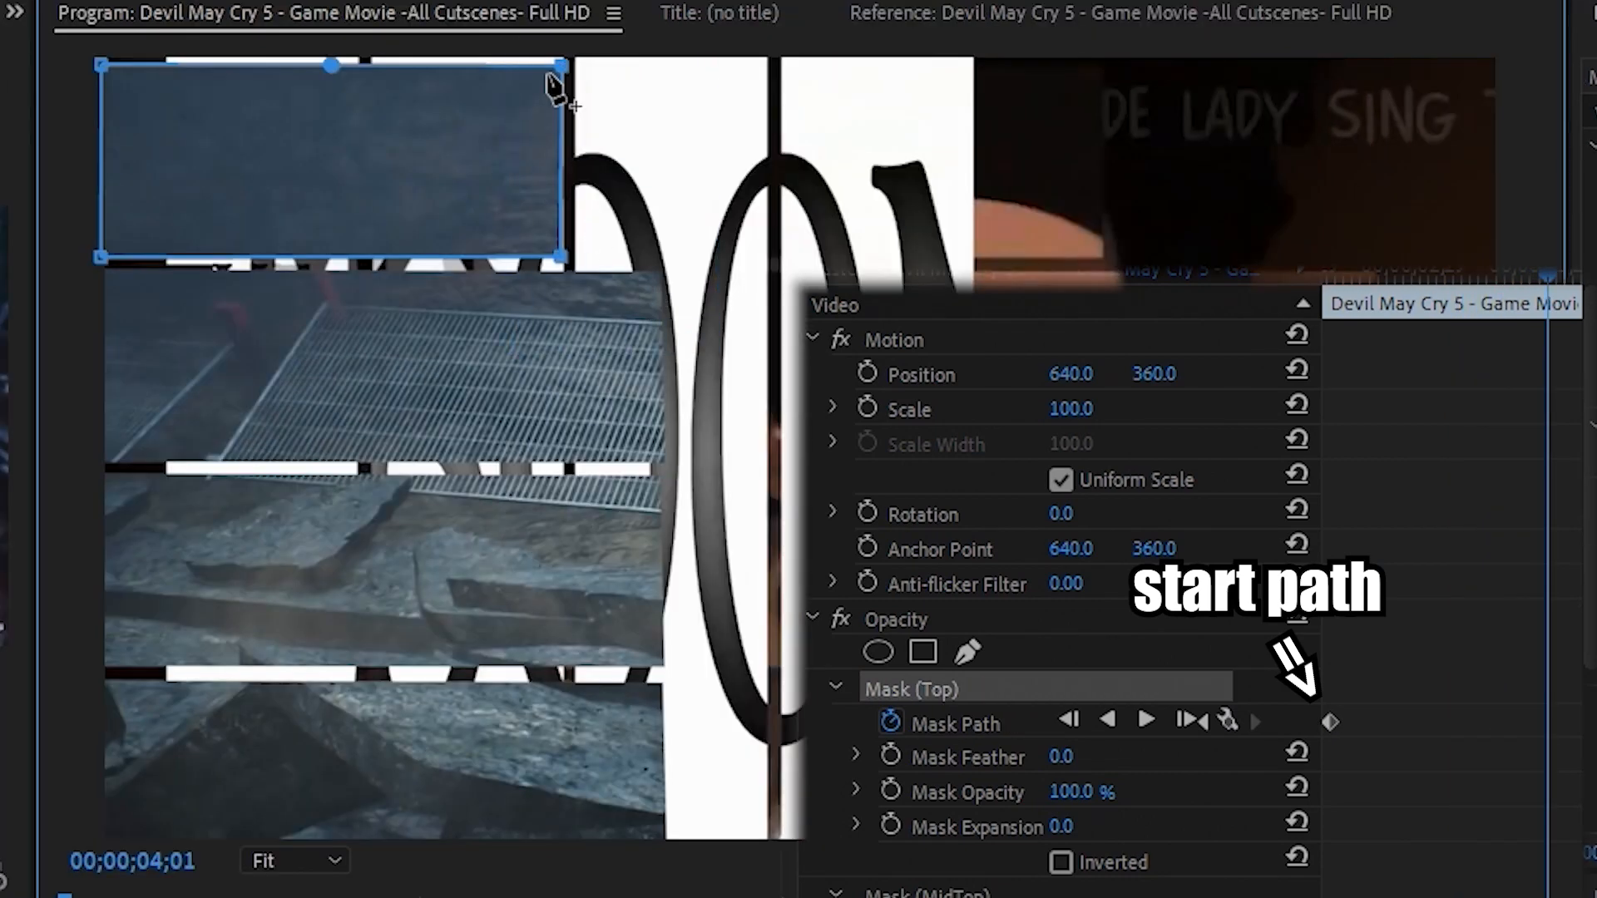
pyautogui.moveTo(562, 66); pyautogui.dragTo(1103, 66)
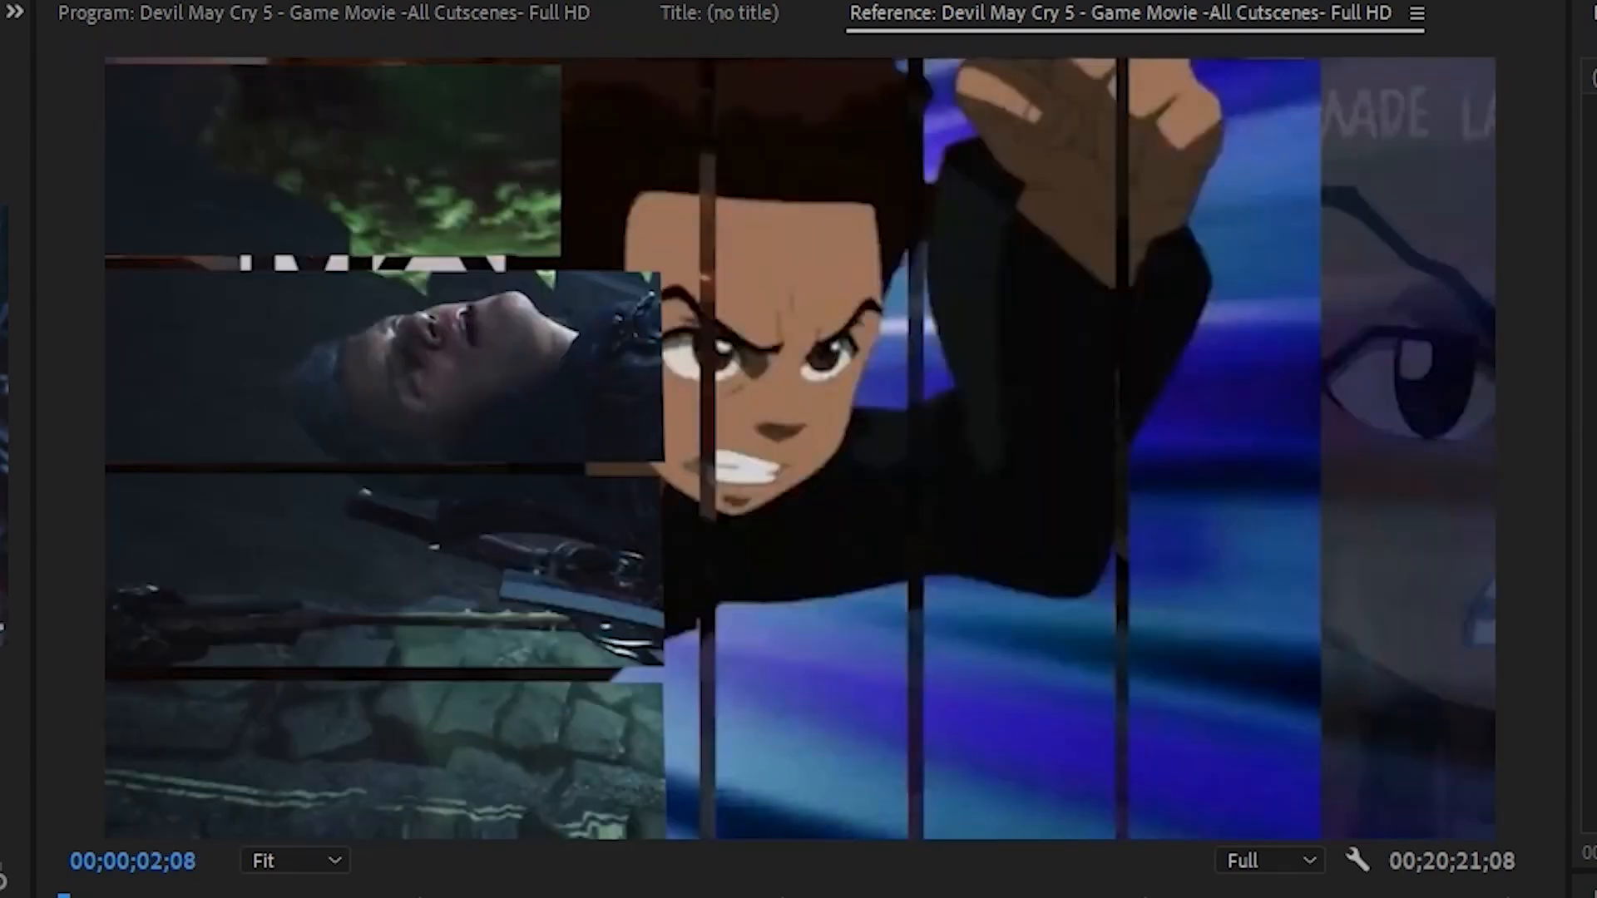
# Step frame by frame around 00;00;02;08 to examine how the horizontal panels line up with the reference footage
pyautogui.press('Right')
pyautogui.press('Right')
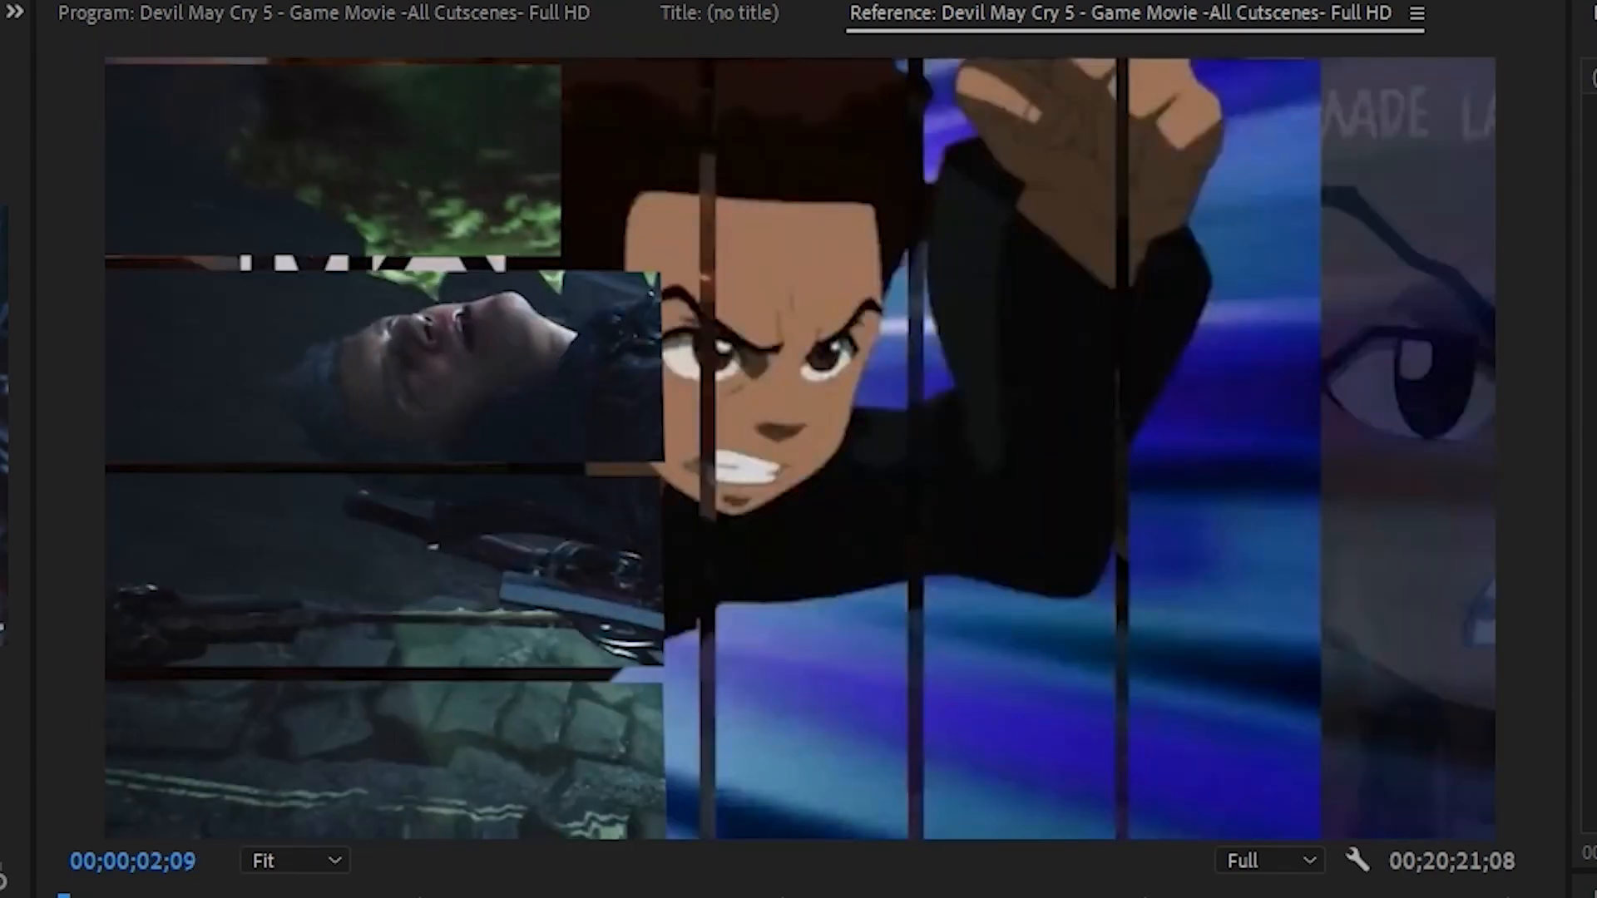
pyautogui.press('Left')
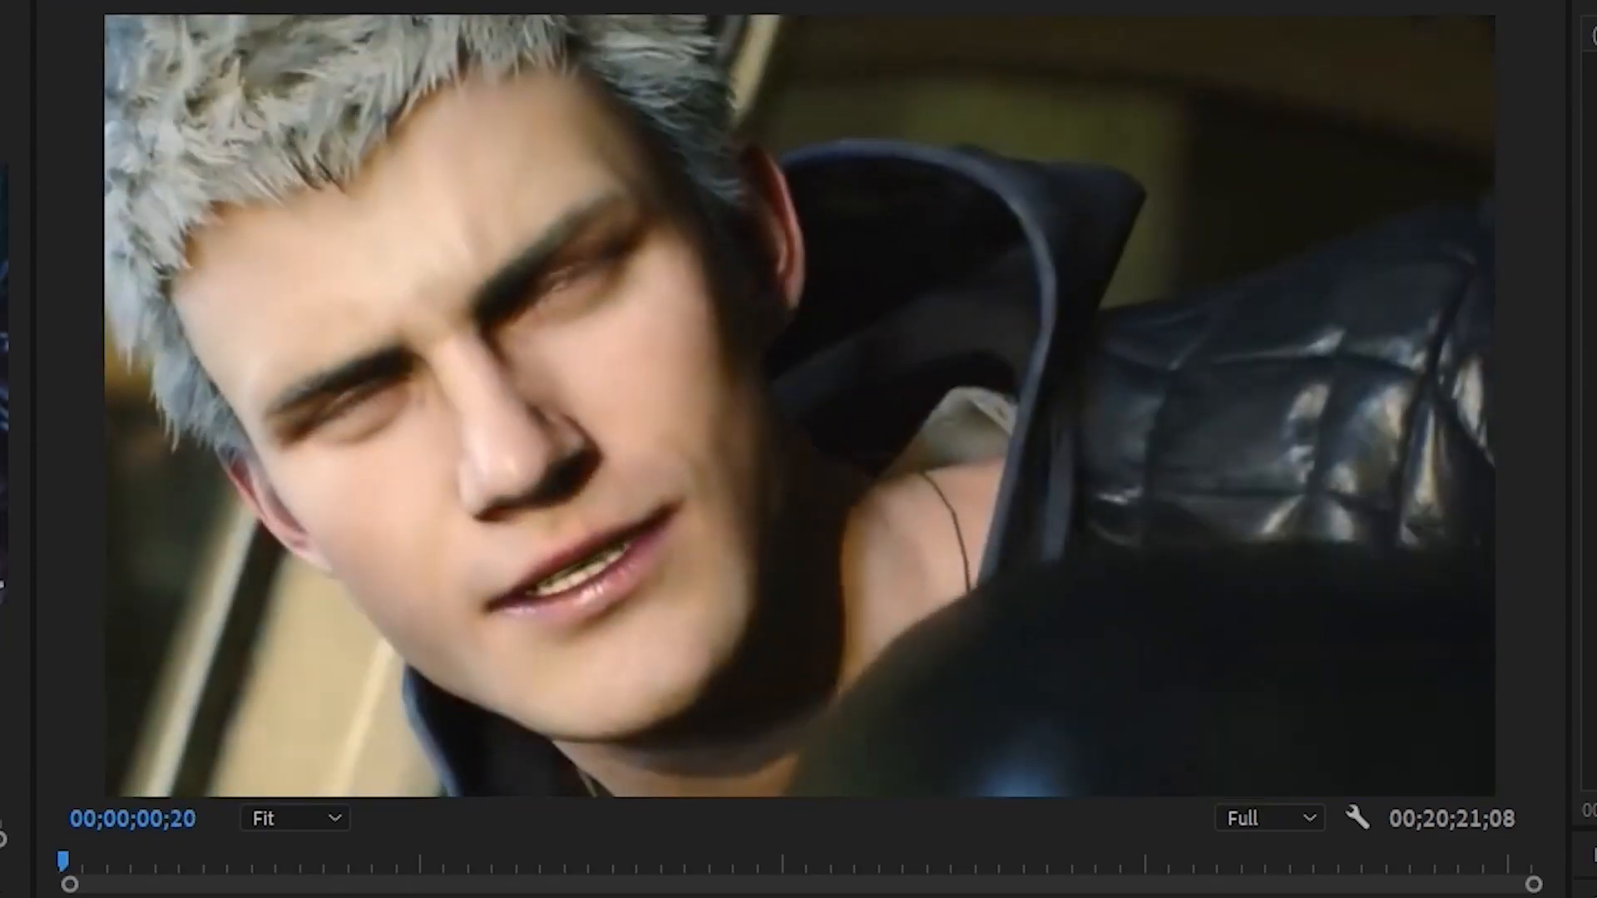